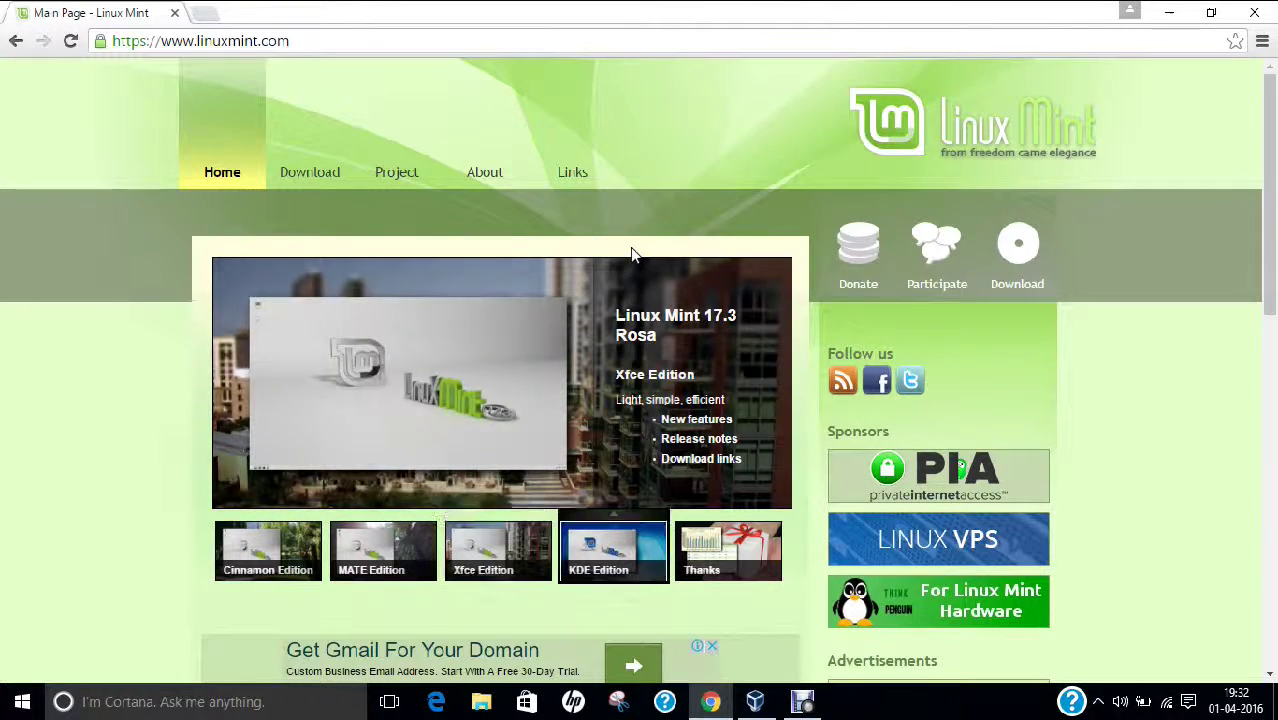
Step: Select the linuxmint.com address in Chrome's address bar
left_click(301, 40)
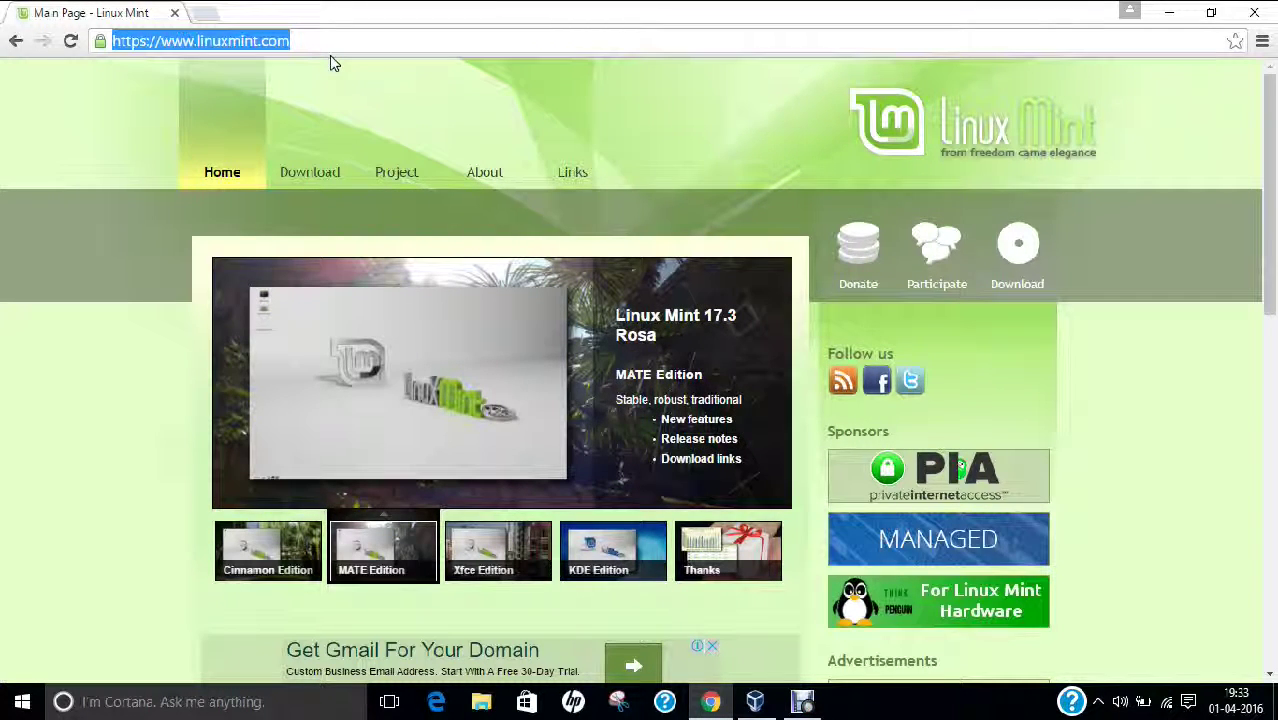
Step: Go to the Linux Mint download page and scroll down to the download links table
left_click(302, 172)
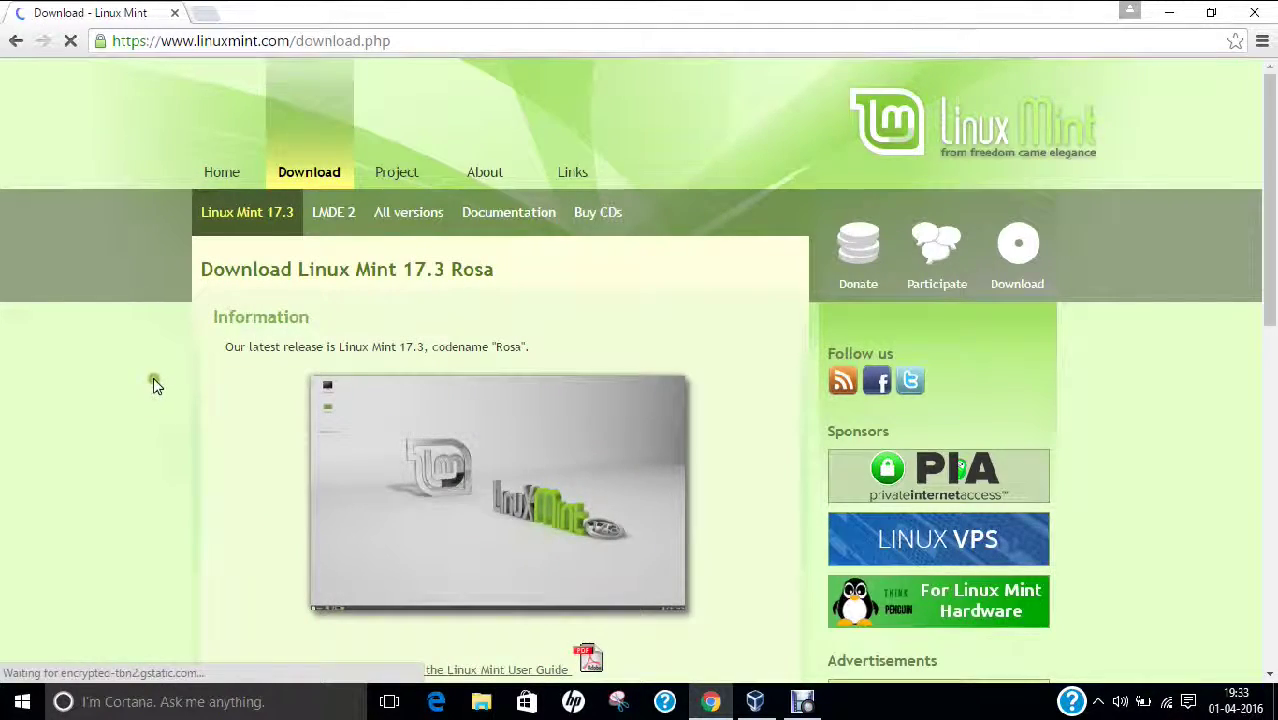
scroll(157, 380, "down", 5)
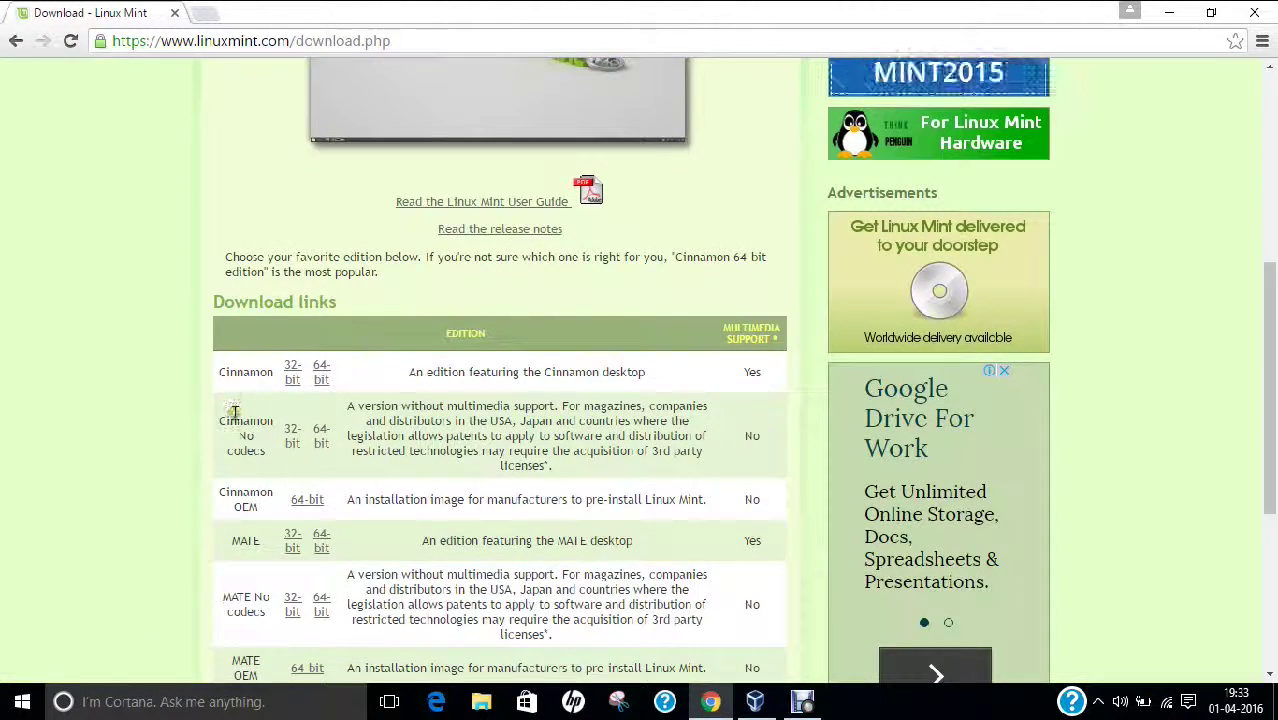
scroll(226, 410, "down", 1)
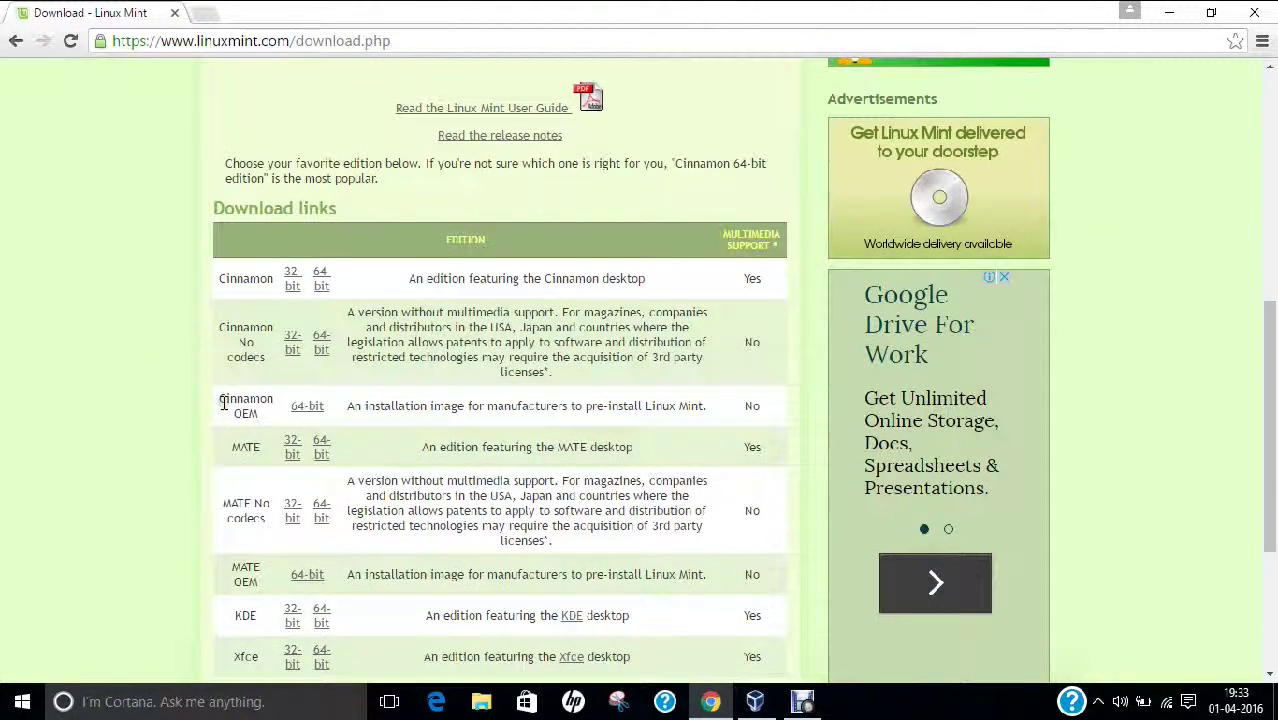
scroll(214, 396, "down", 3)
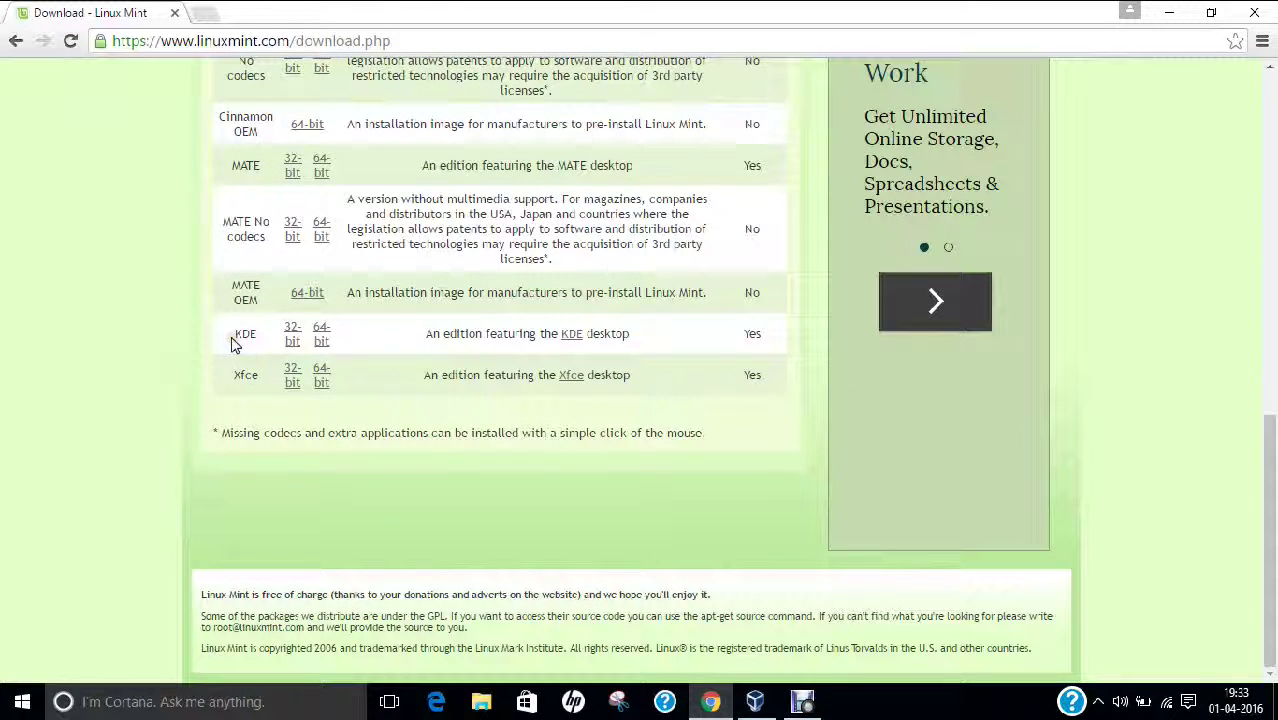
Step: Highlight the KDE edition and its description, then minimize Chrome
left_click_drag(232, 337, 262, 337)
left_click_drag(425, 334, 645, 334)
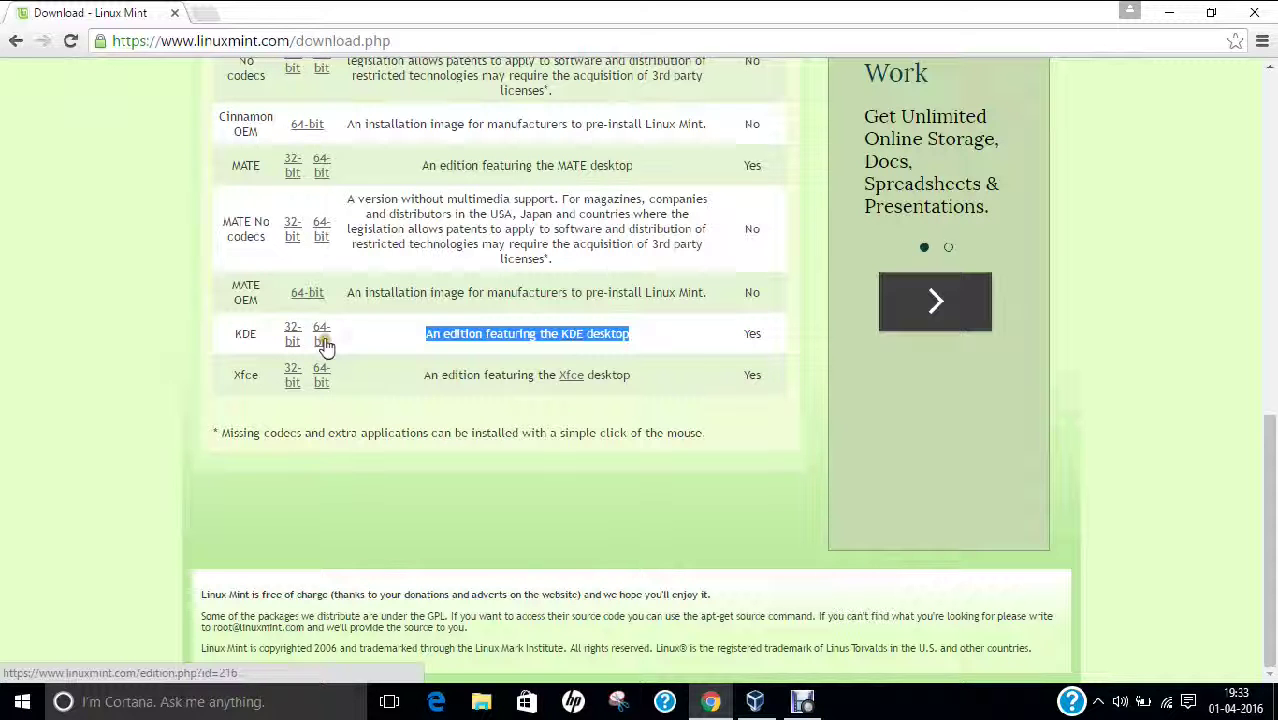
left_click(1167, 12)
left_click(545, 245)
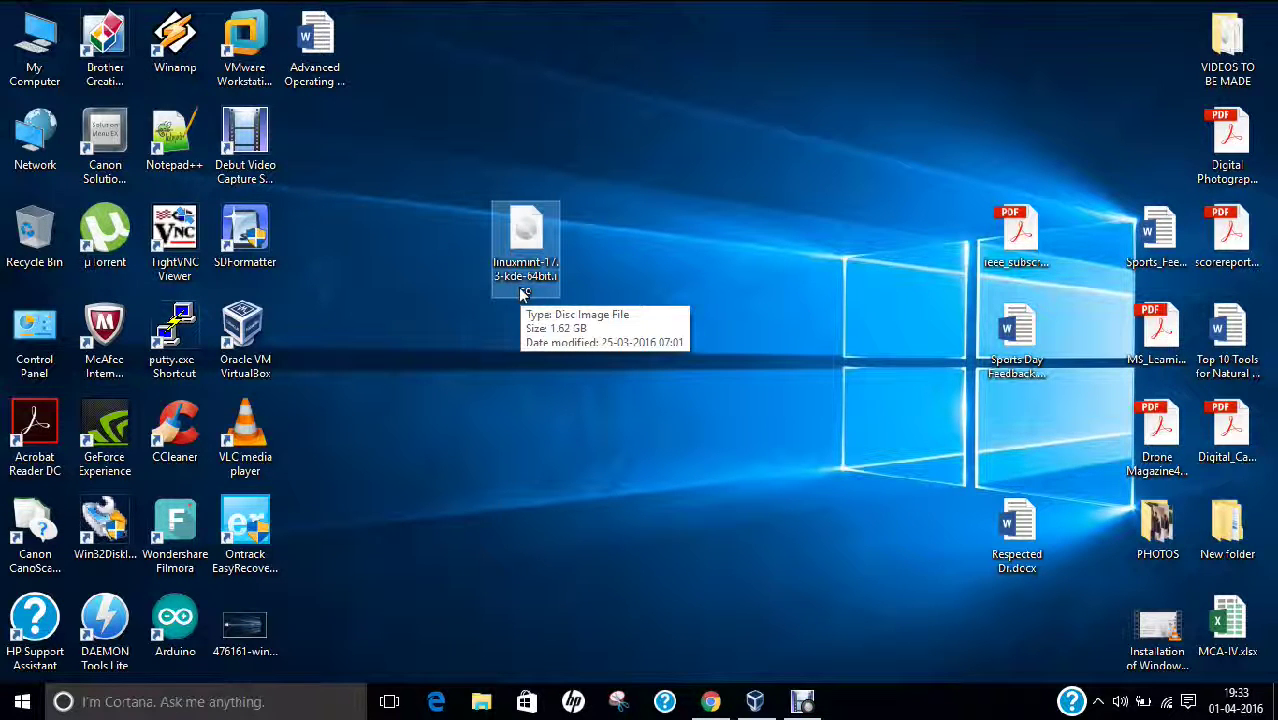
right_click(522, 290)
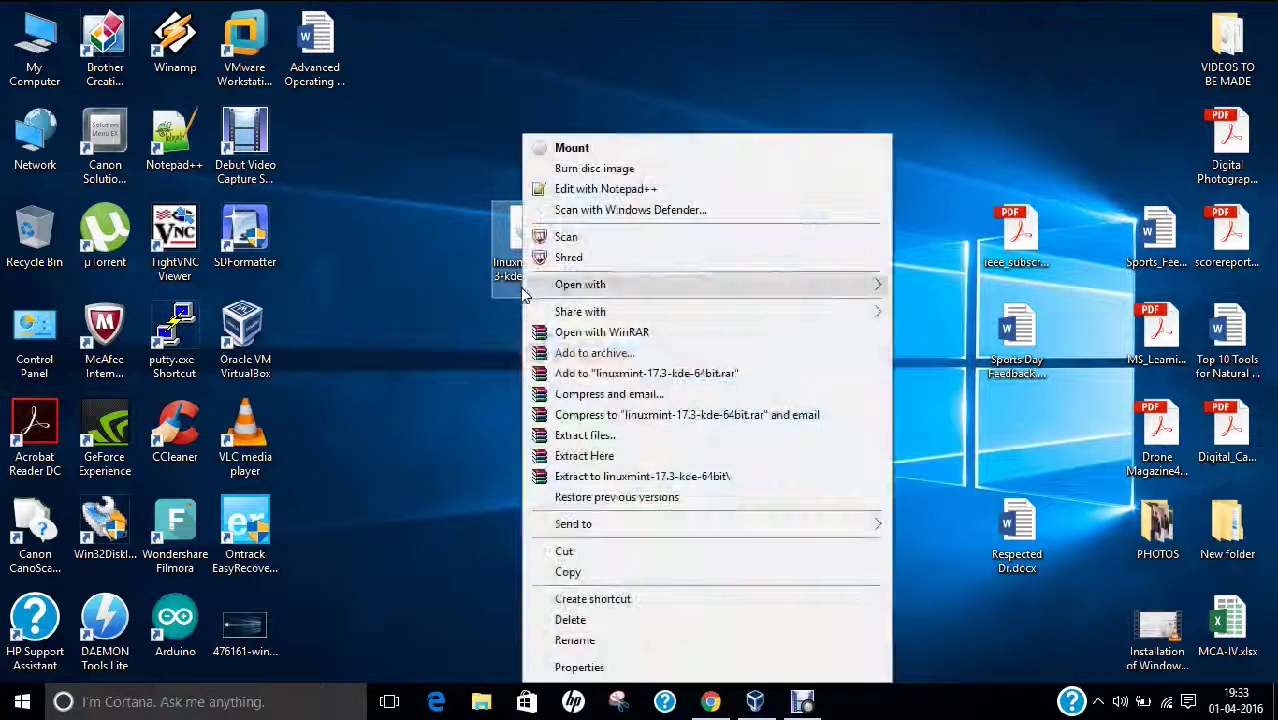
left_click(596, 674)
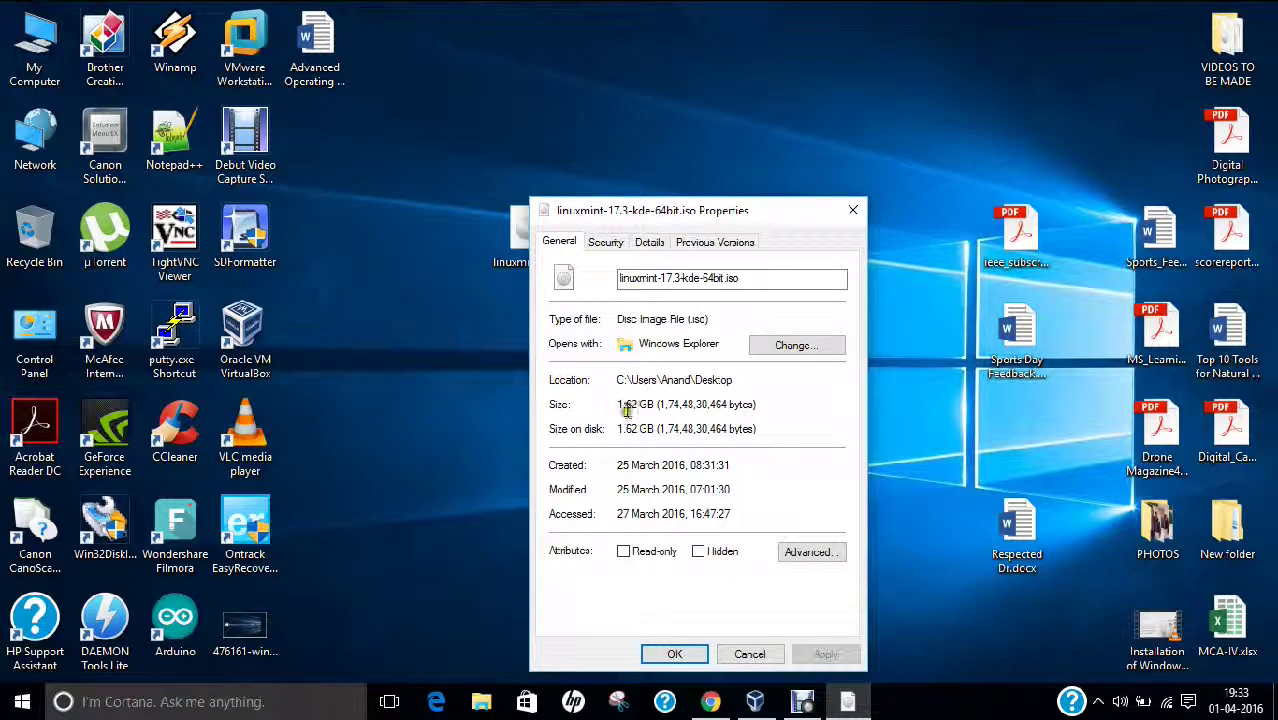
left_click(614, 405)
left_click(748, 655)
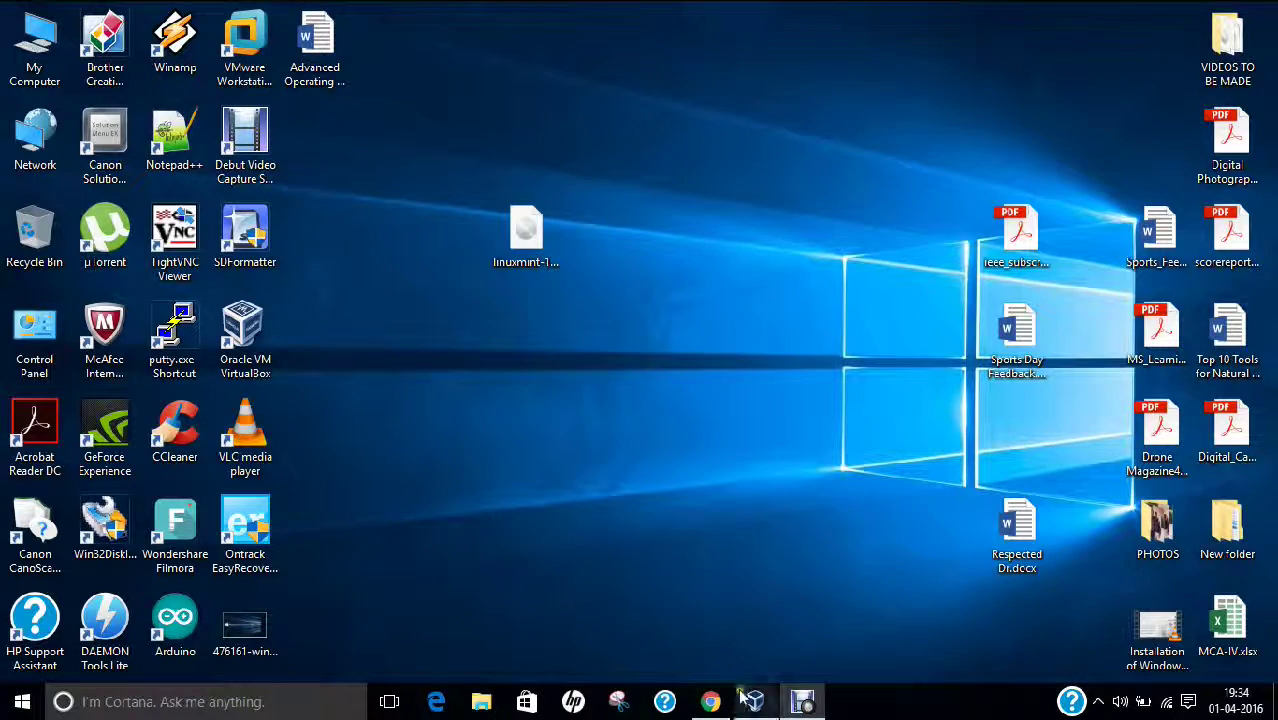
Step: Create a new VM named 'Linux Mint KDE-17.3' with version Other Linux (64-bit)
mouse_move(755, 700)
left_click(705, 610)
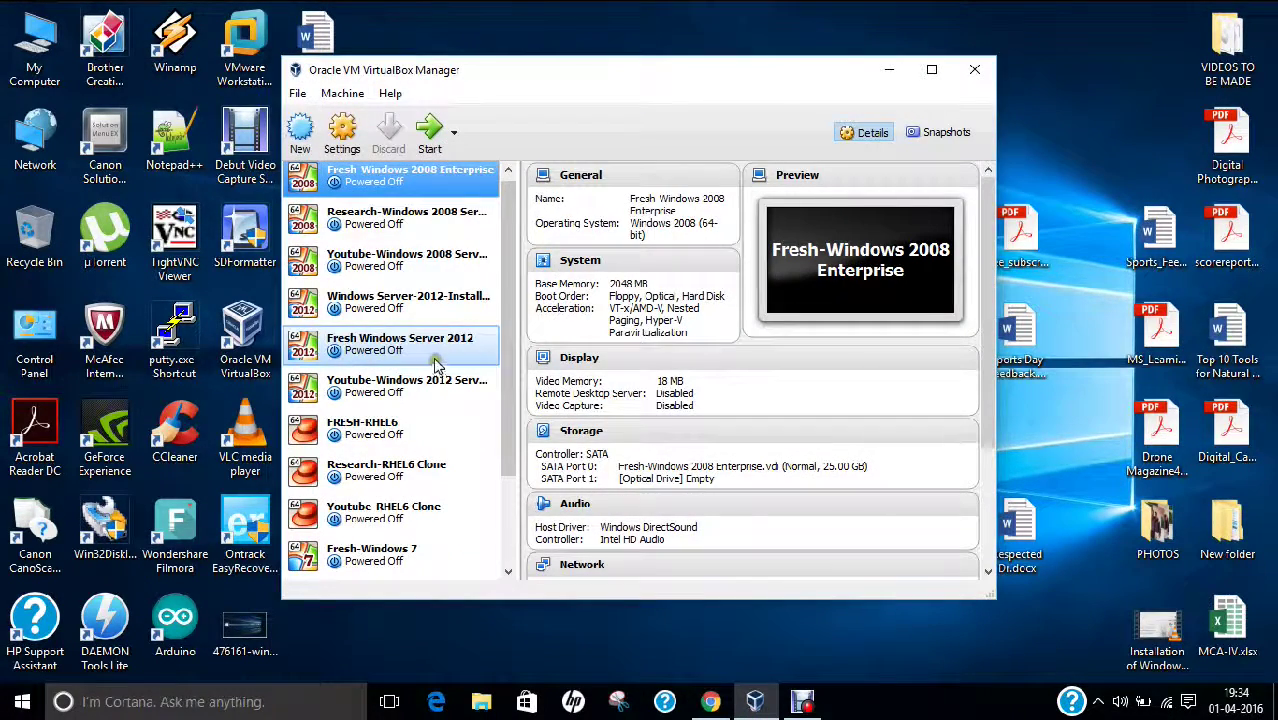
scroll(437, 370, "down", 1)
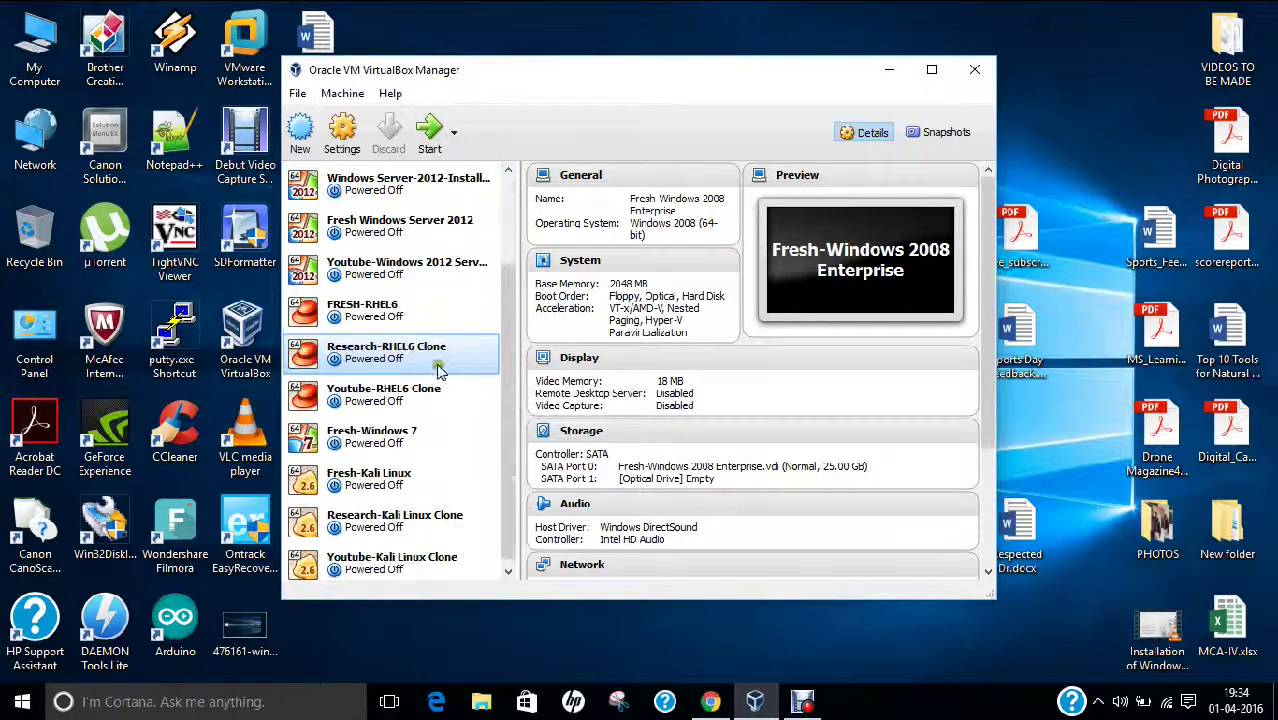
left_click(300, 130)
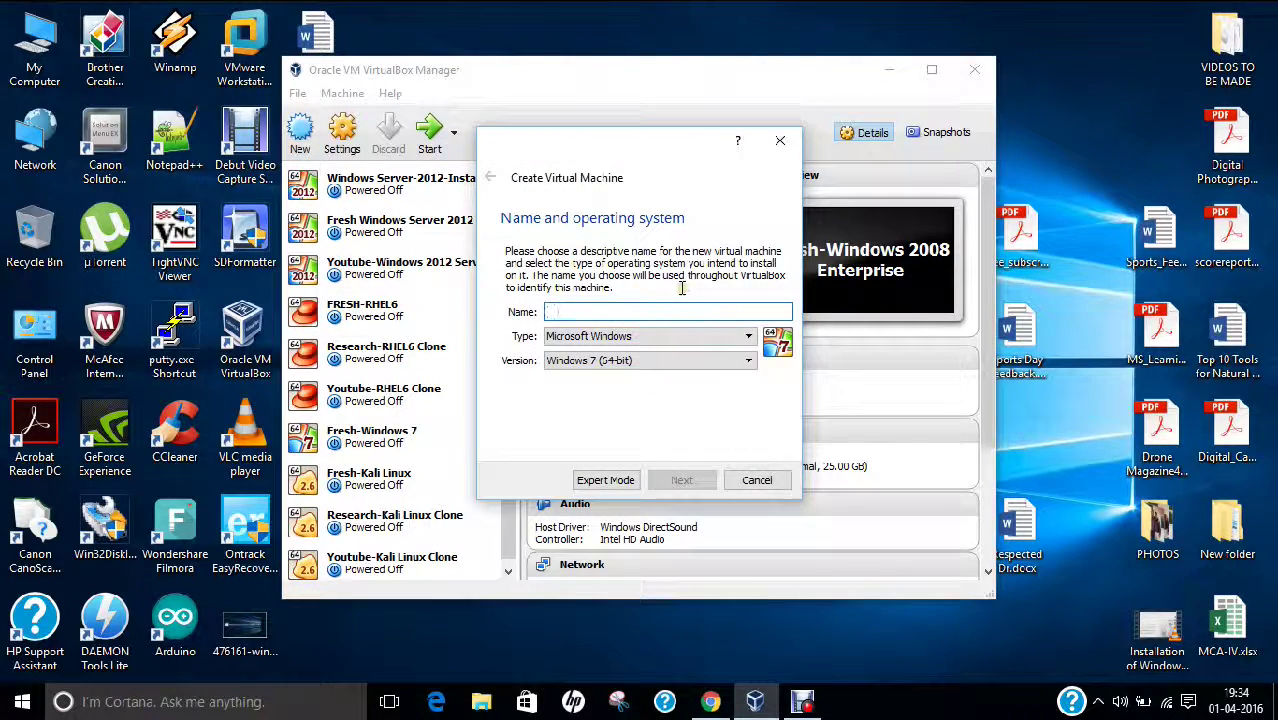
type("Linux Mint KDE-17.3")
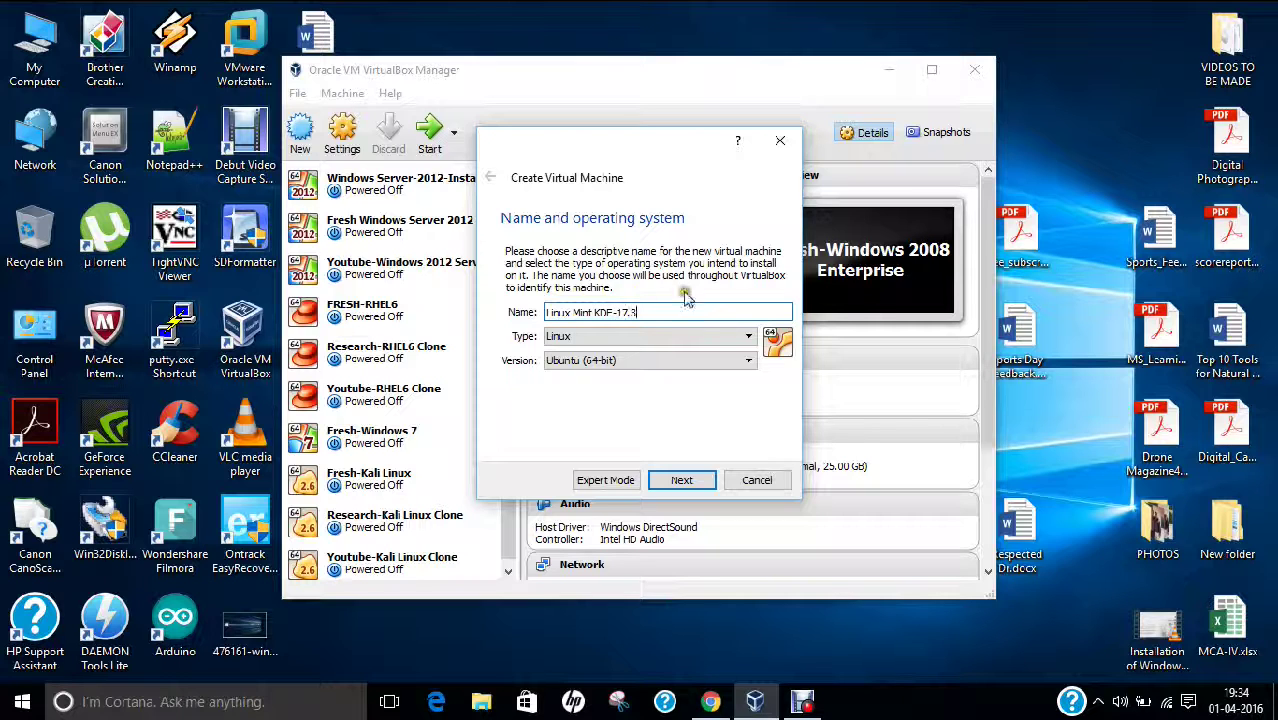
left_click(614, 362)
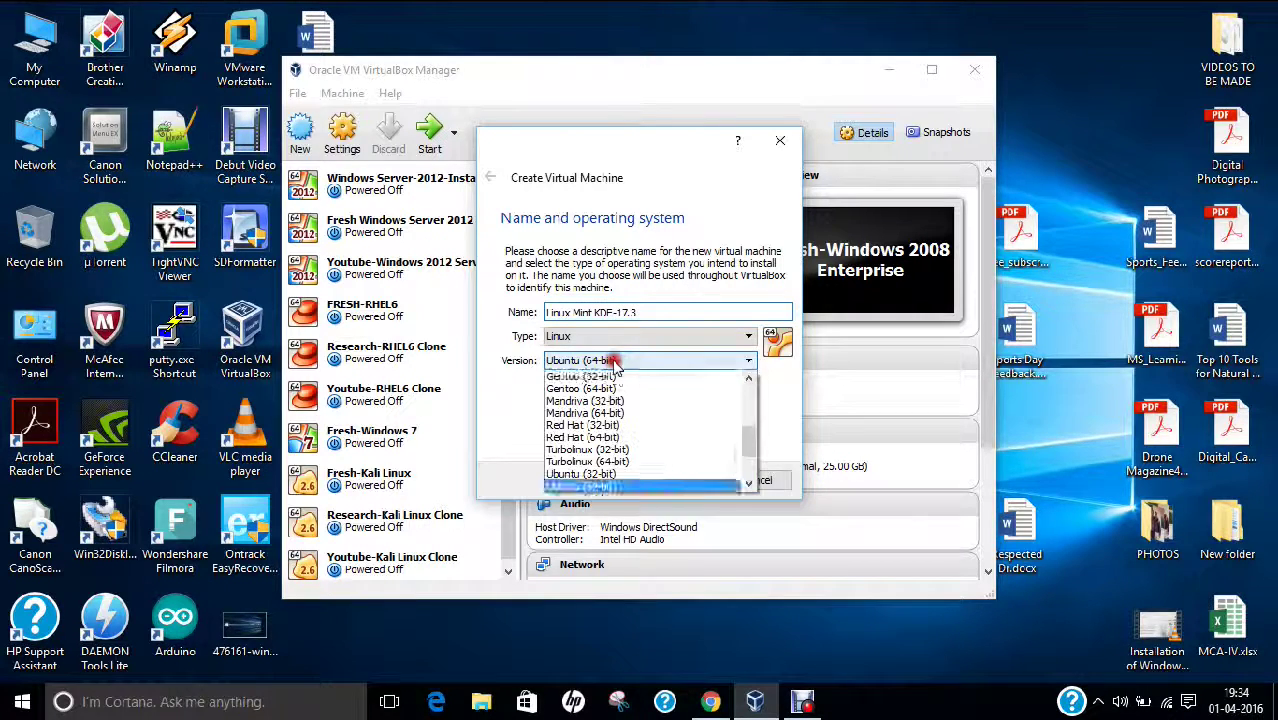
scroll(600, 440, "down", 3)
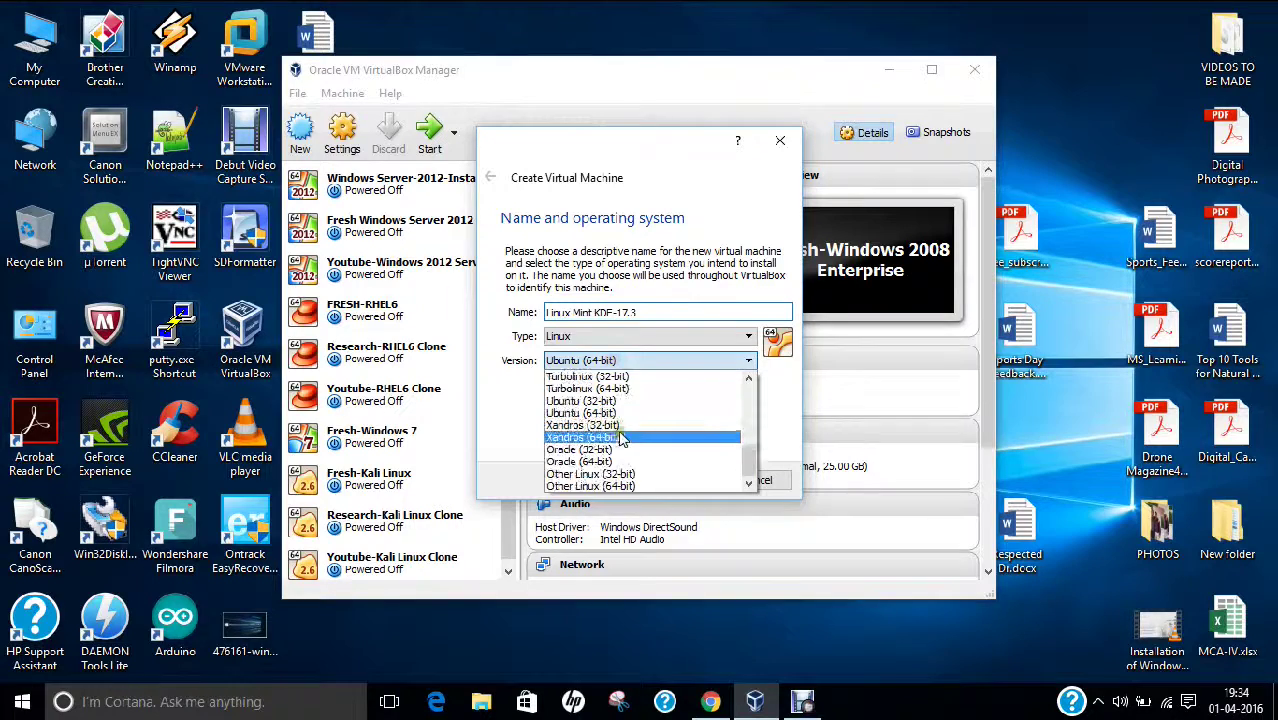
left_click(590, 487)
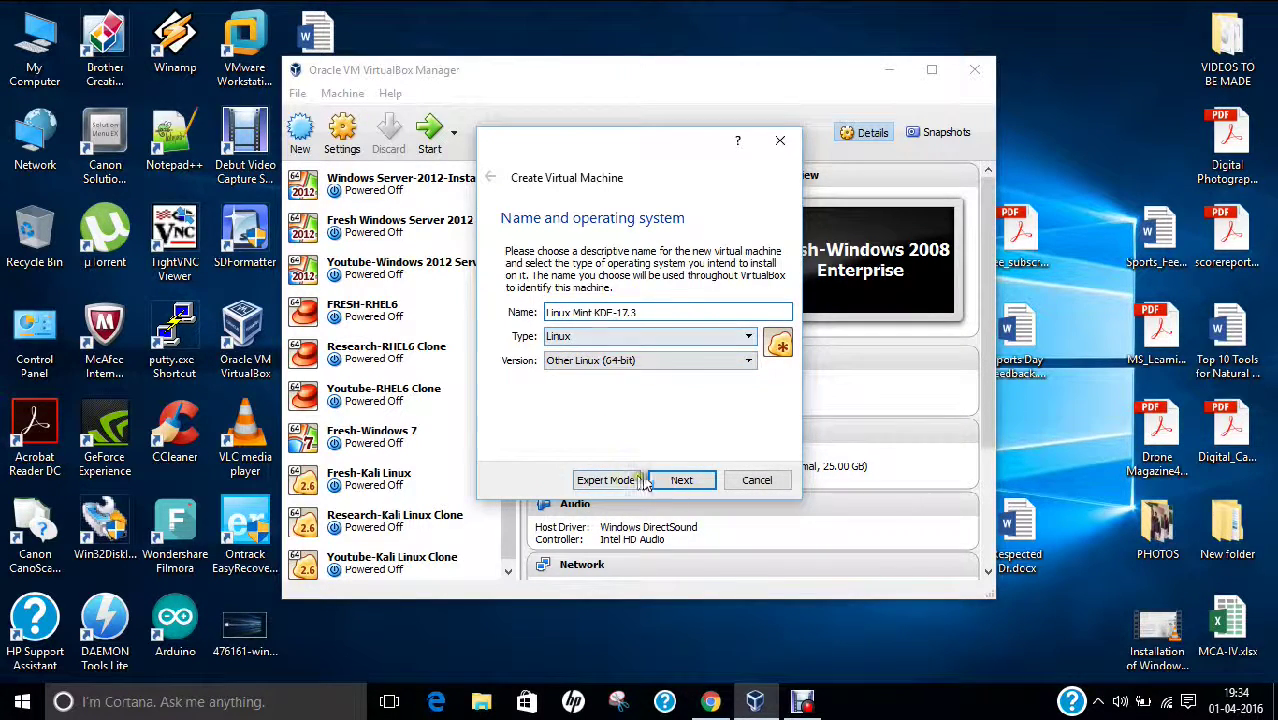
left_click(678, 481)
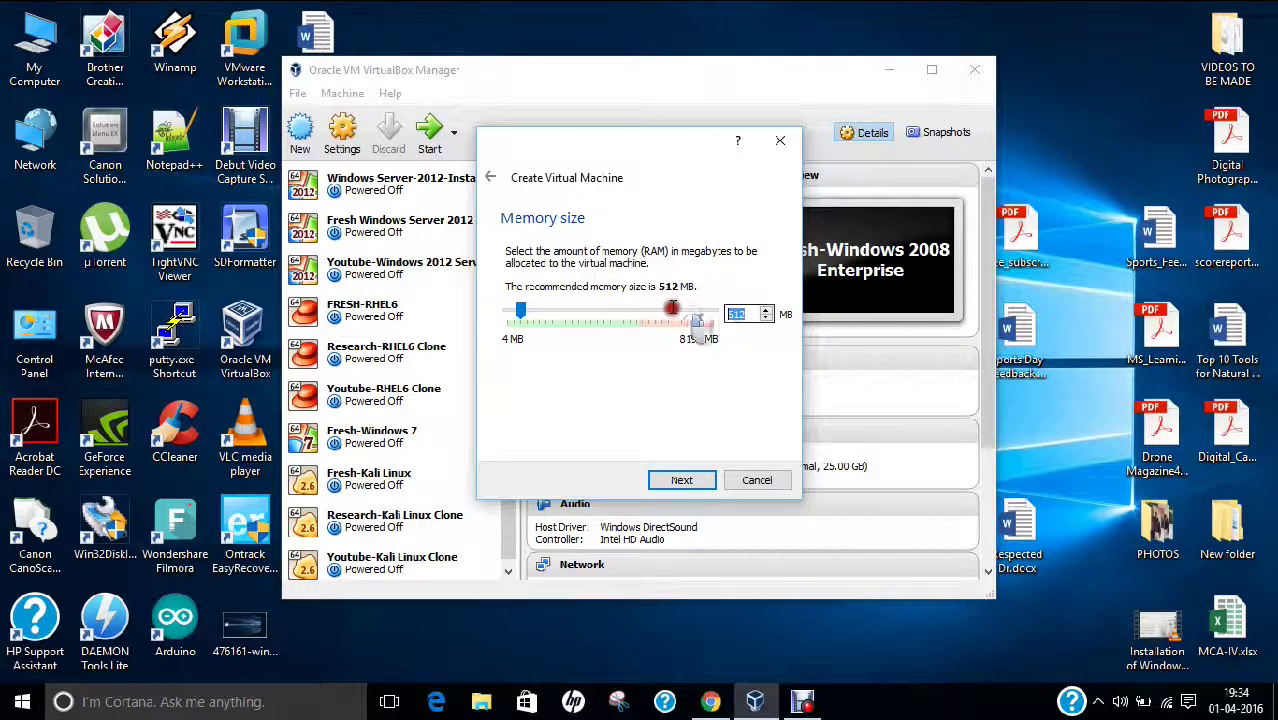
Step: Give the VM 2048 MB of memory and a dynamically allocated VDI disk sized 15 GB
type("2048")
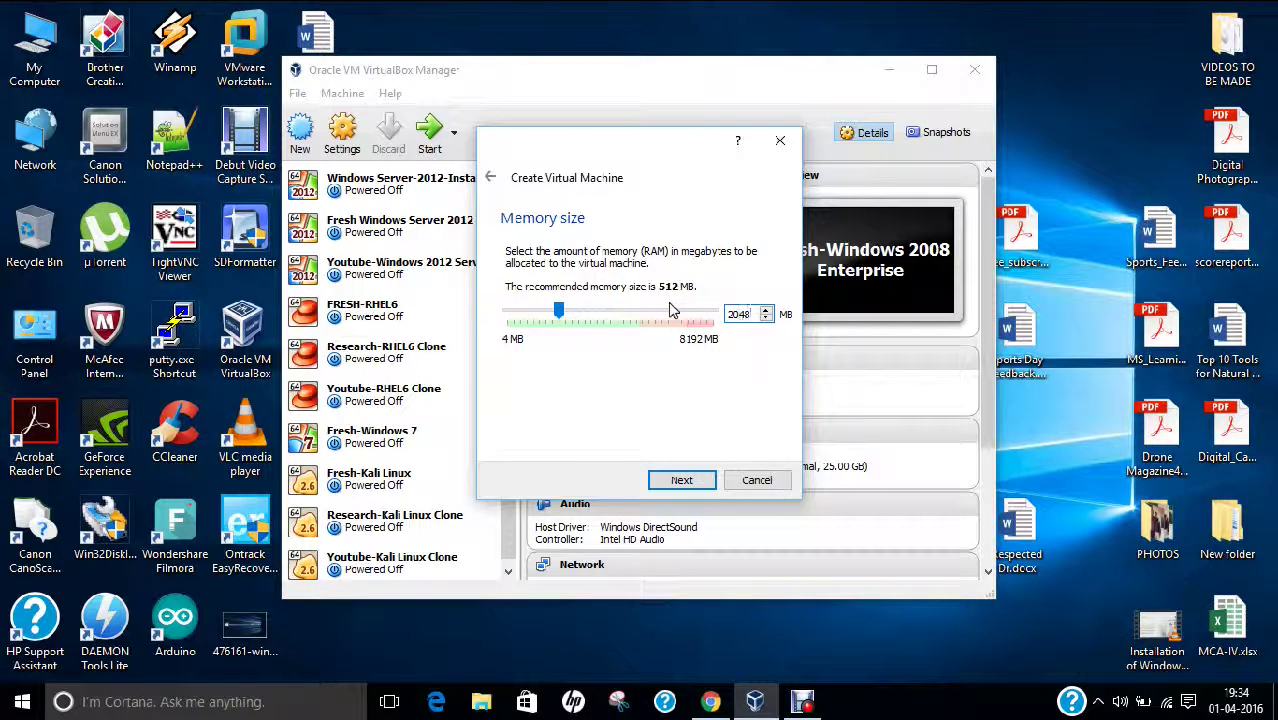
left_click(668, 479)
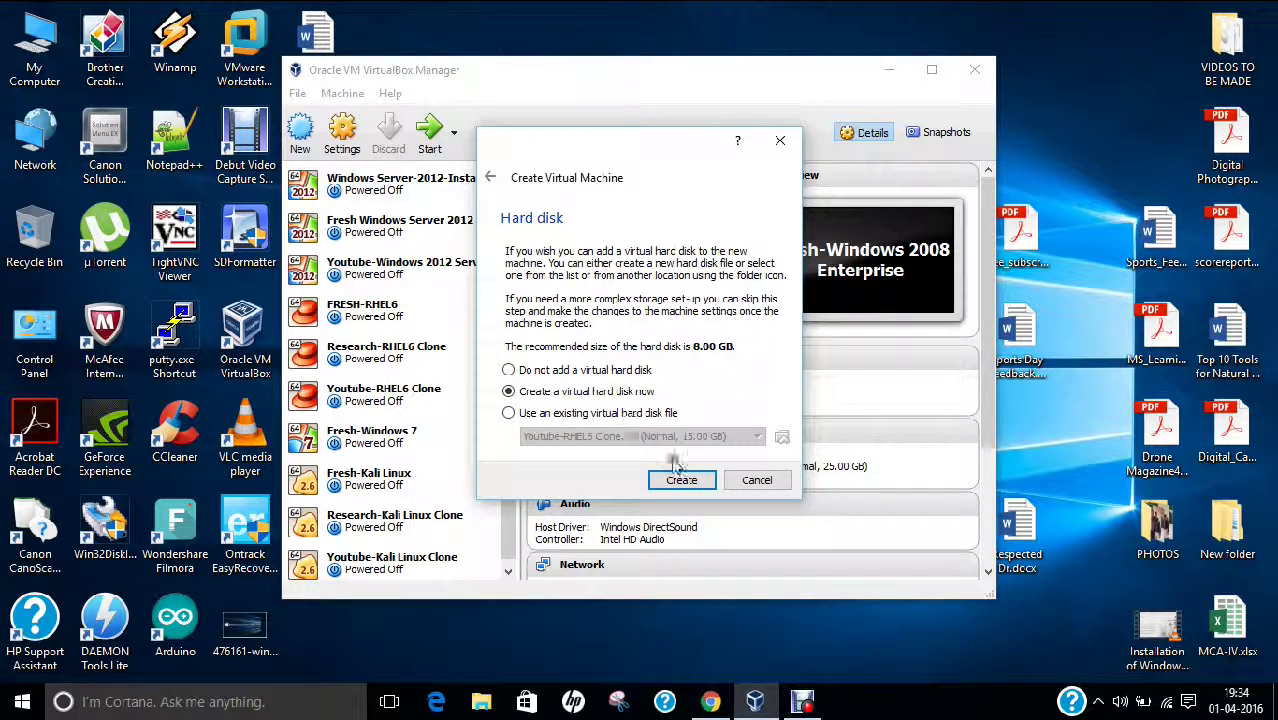
left_click(682, 478)
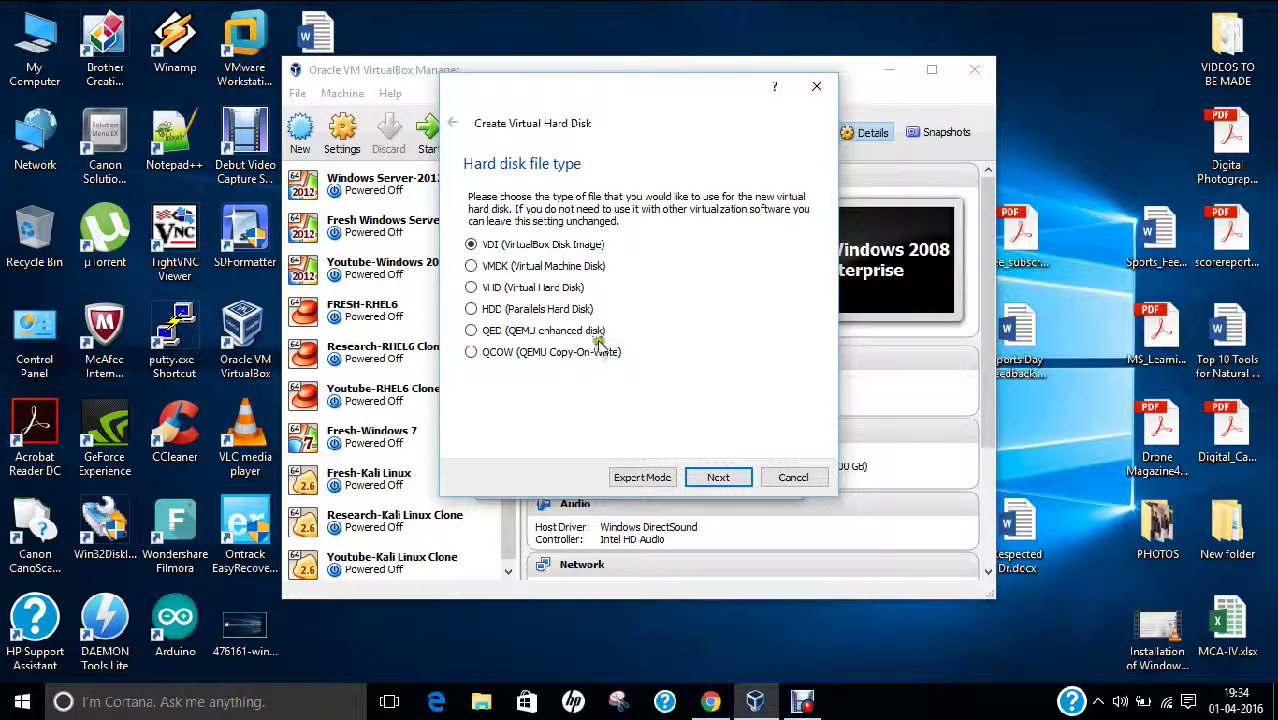
left_click(706, 482)
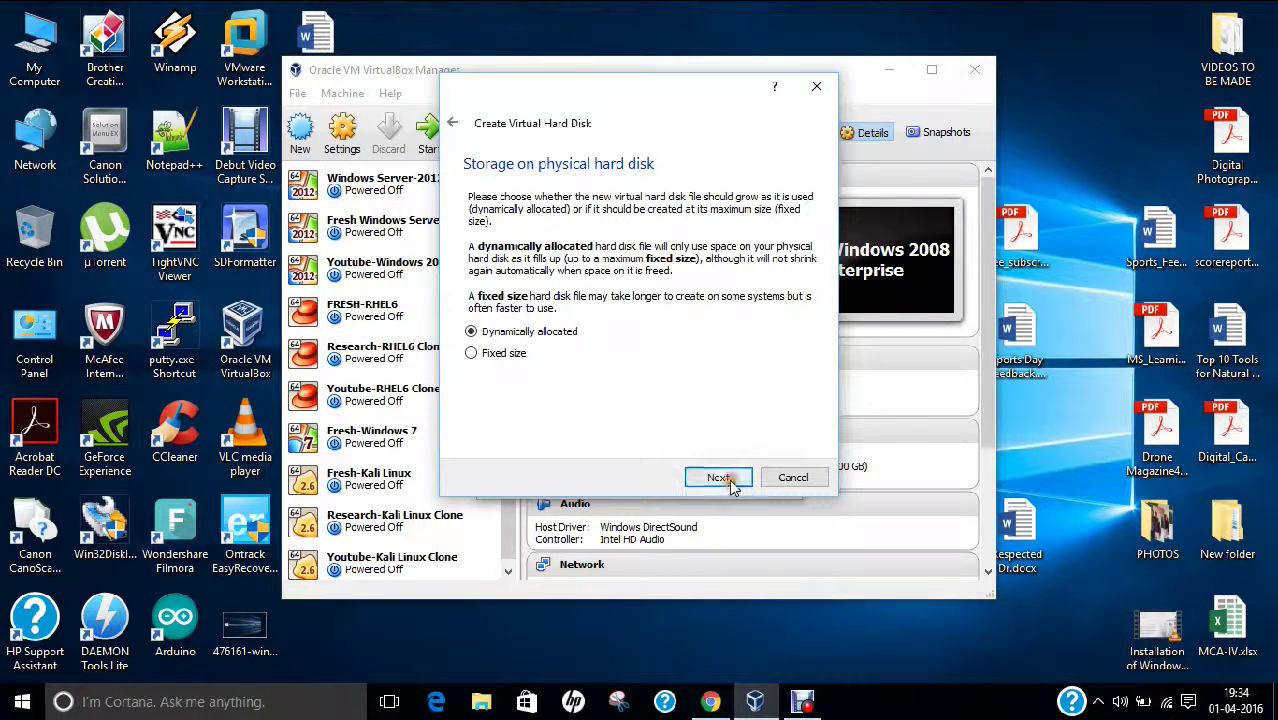
left_click(727, 480)
double_click(790, 300)
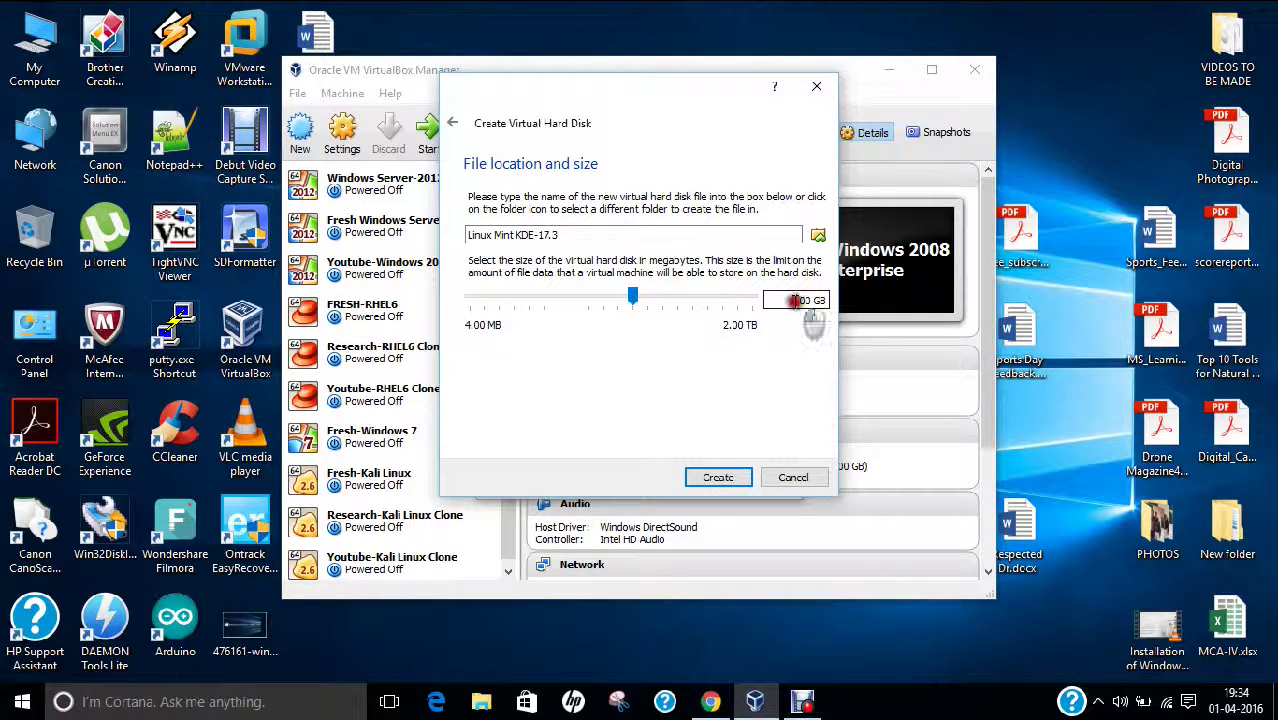
type("15")
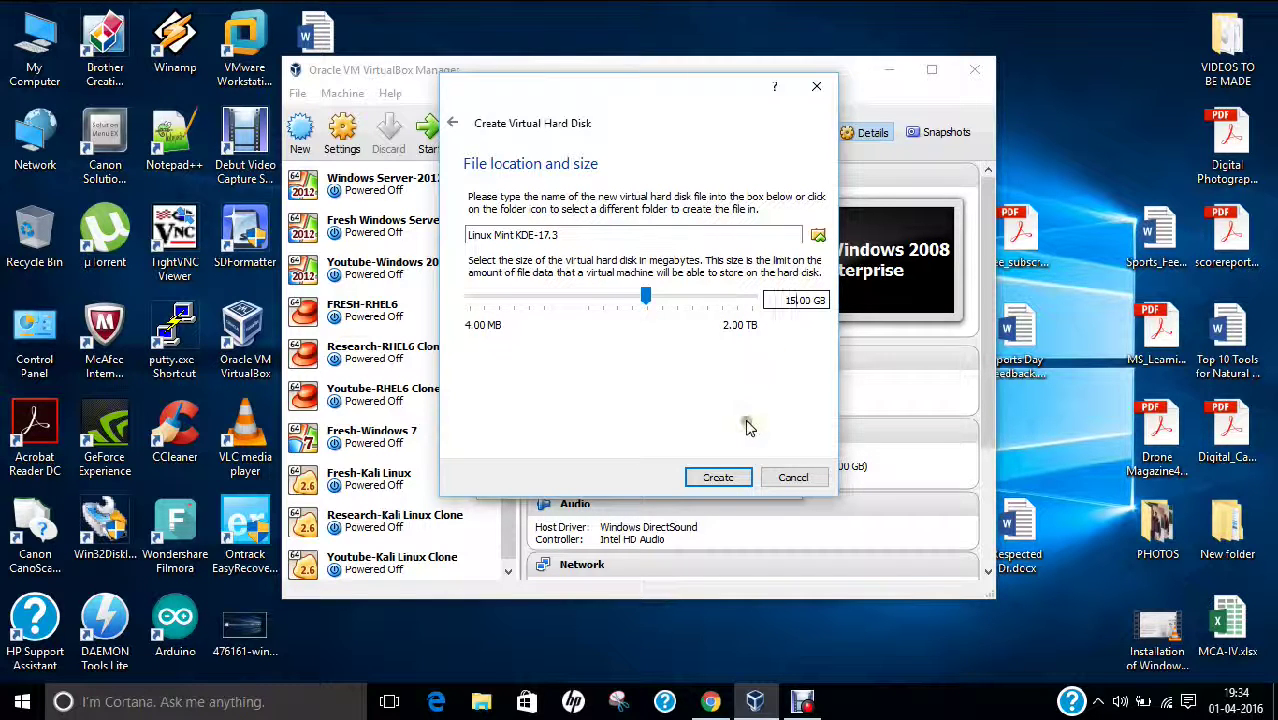
Step: Finish creating the virtual disk and start the Linux Mint KDE-17.3 VM
left_click(718, 478)
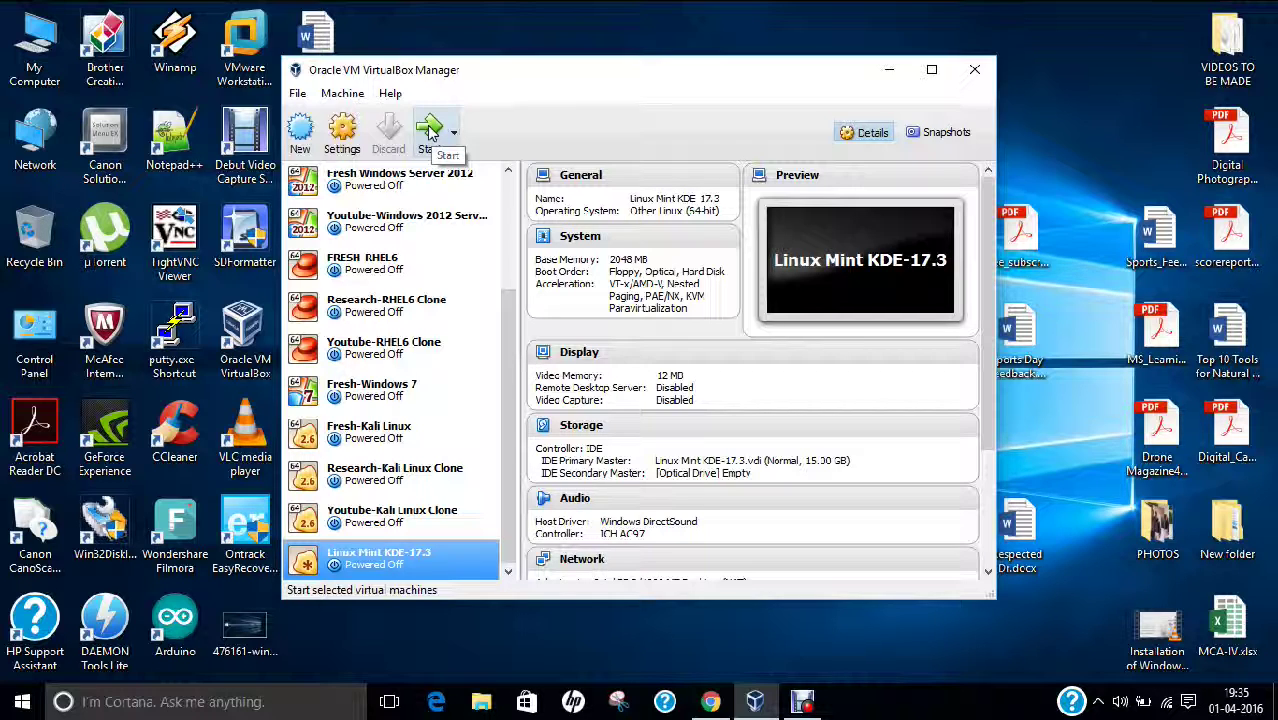
left_click(431, 134)
left_click(431, 134)
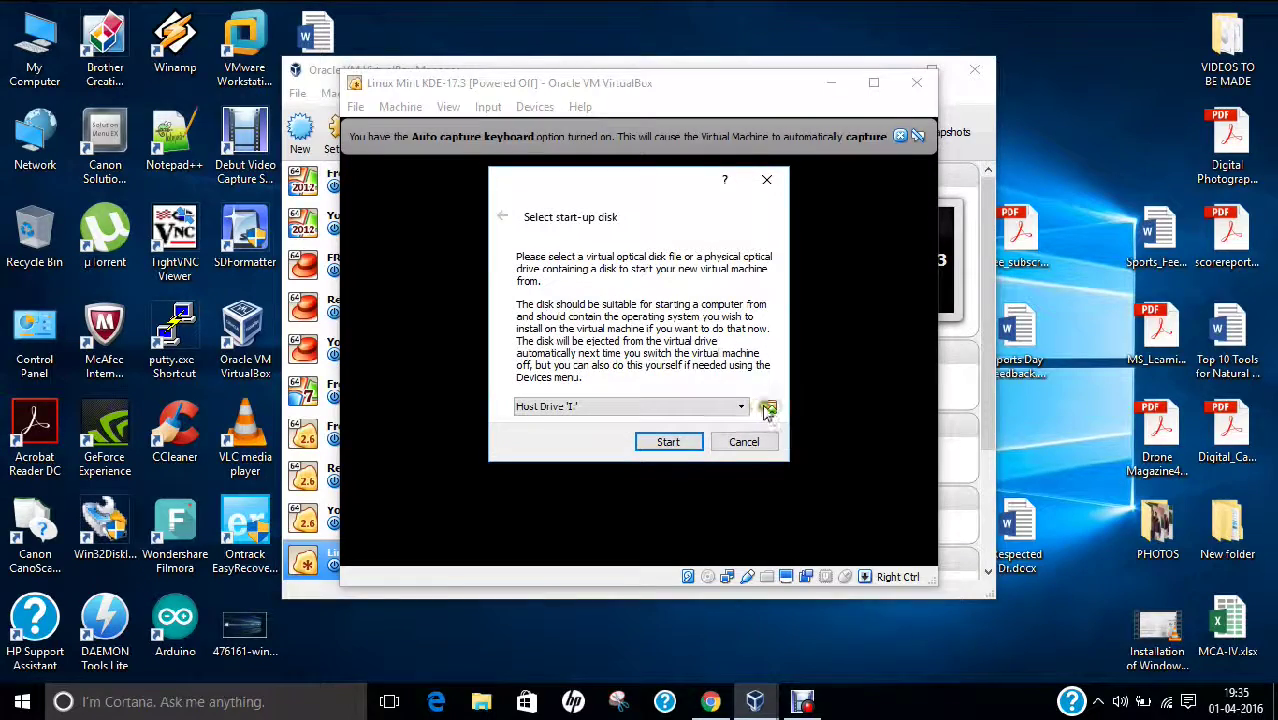
Step: Boot from linuxmint-17.3-kde-64bit.iso on the Desktop as the start-up disk
left_click(768, 408)
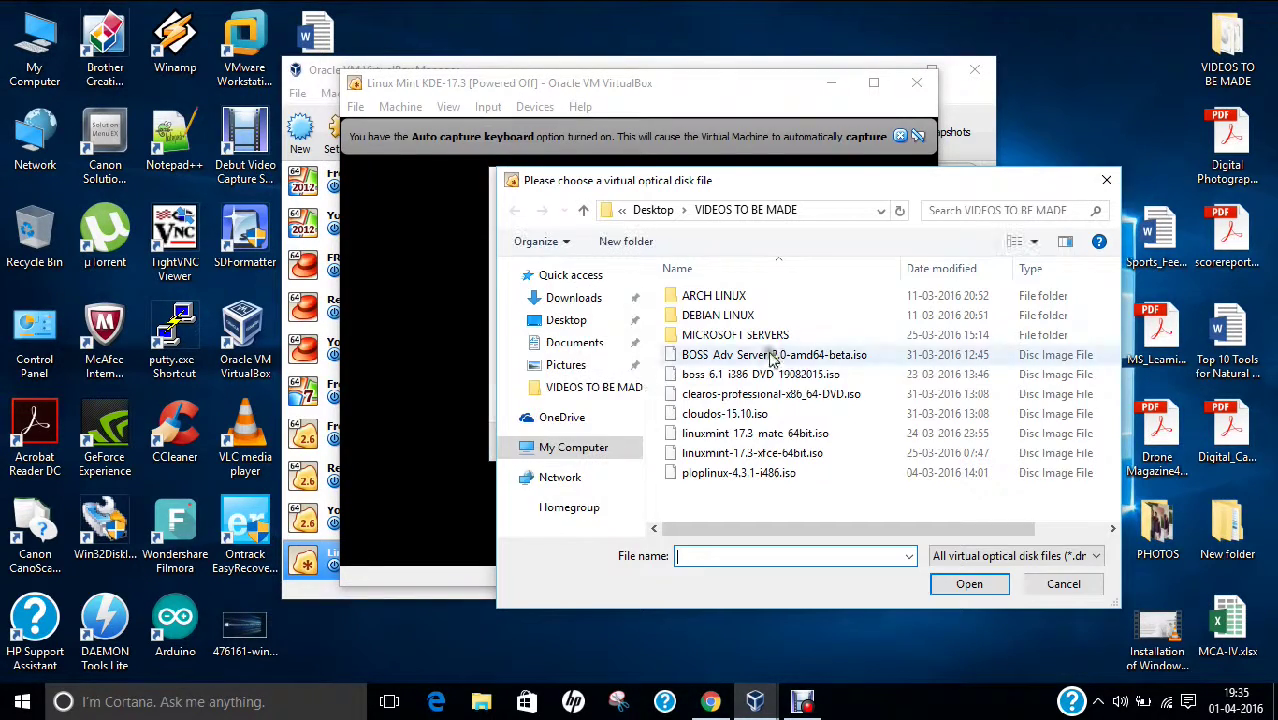
scroll(637, 368, "down", 3)
left_click(568, 297)
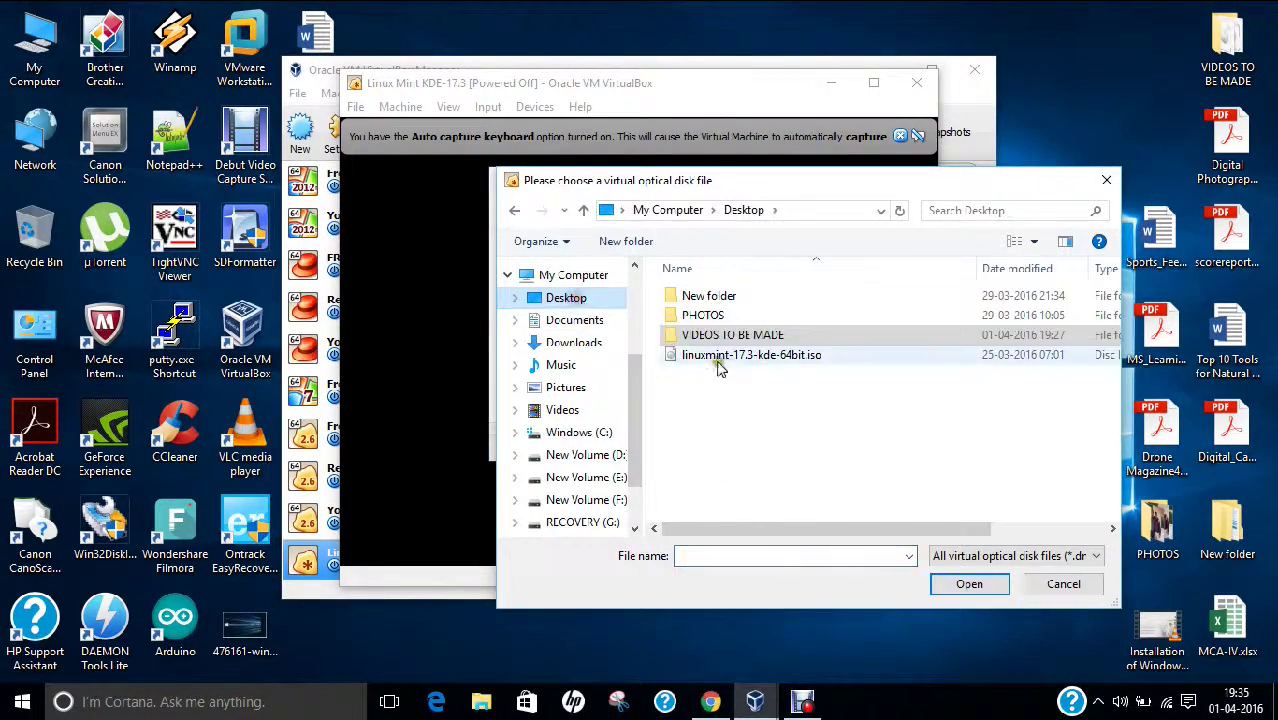
left_click(733, 356)
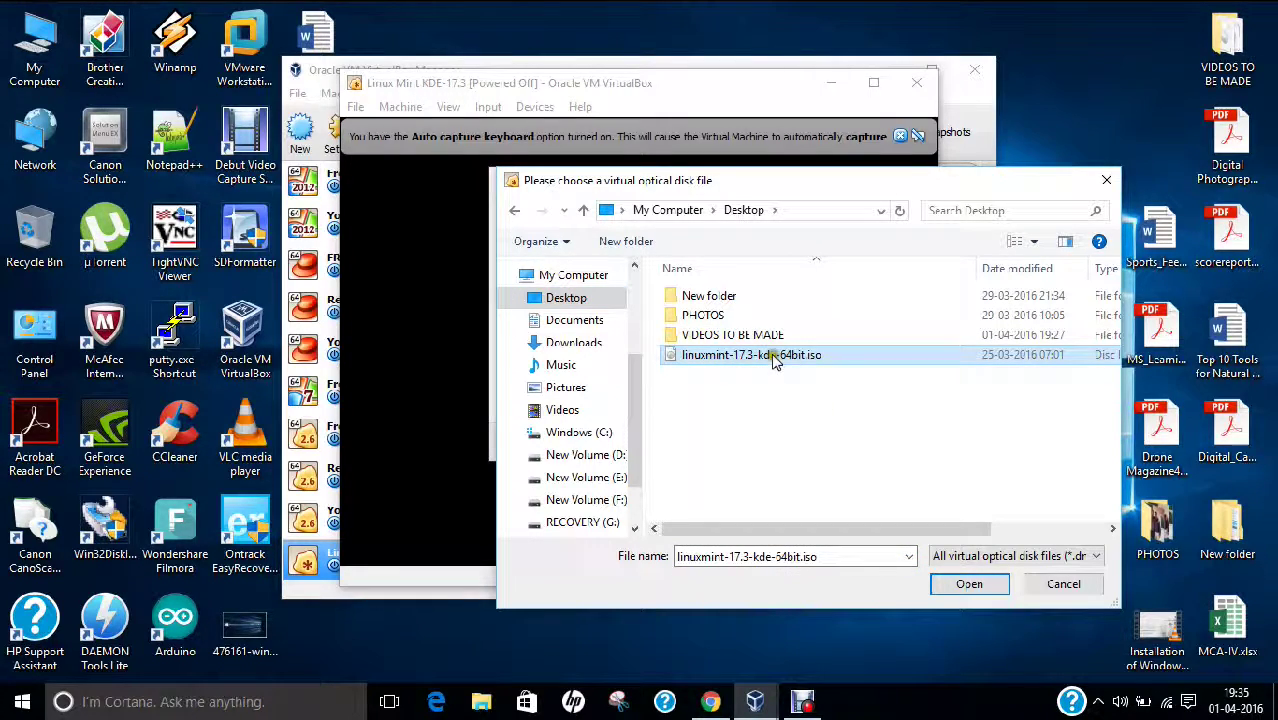
left_click(968, 587)
left_click(668, 442)
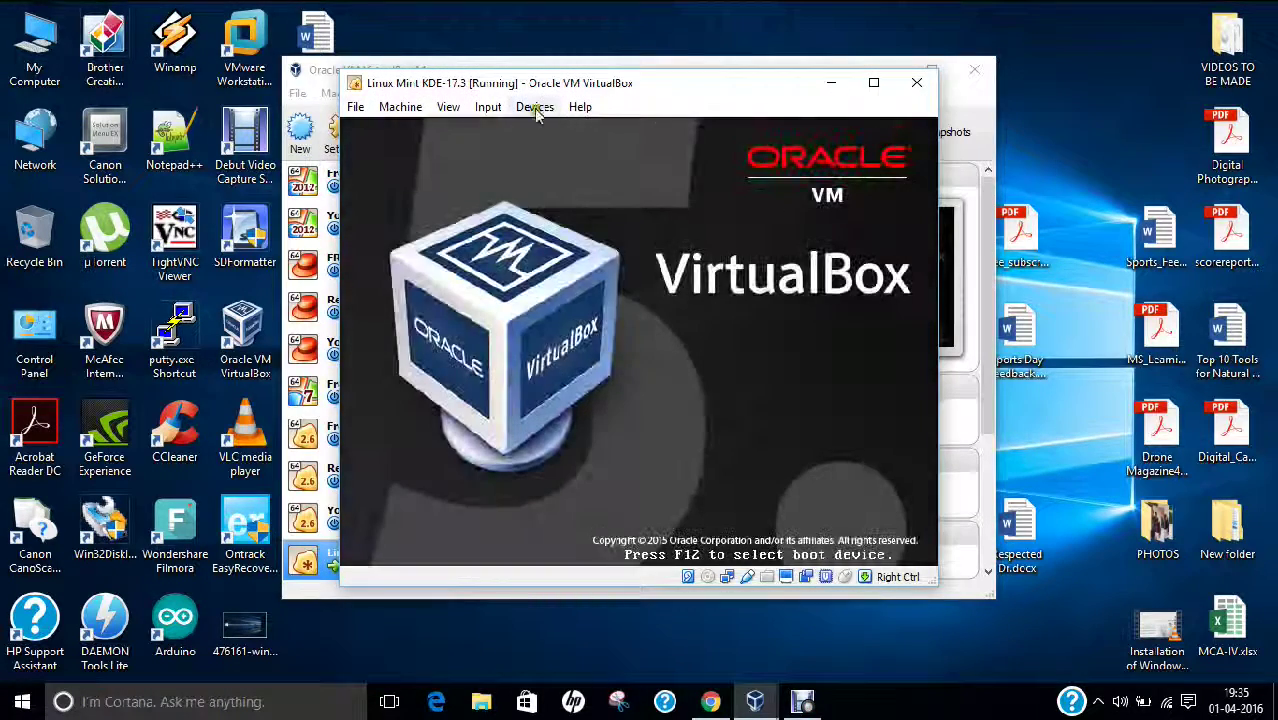
Step: Switch the VM to full-screen and boot 'Start Linux Mint' from the disc's boot menu
left_click(446, 107)
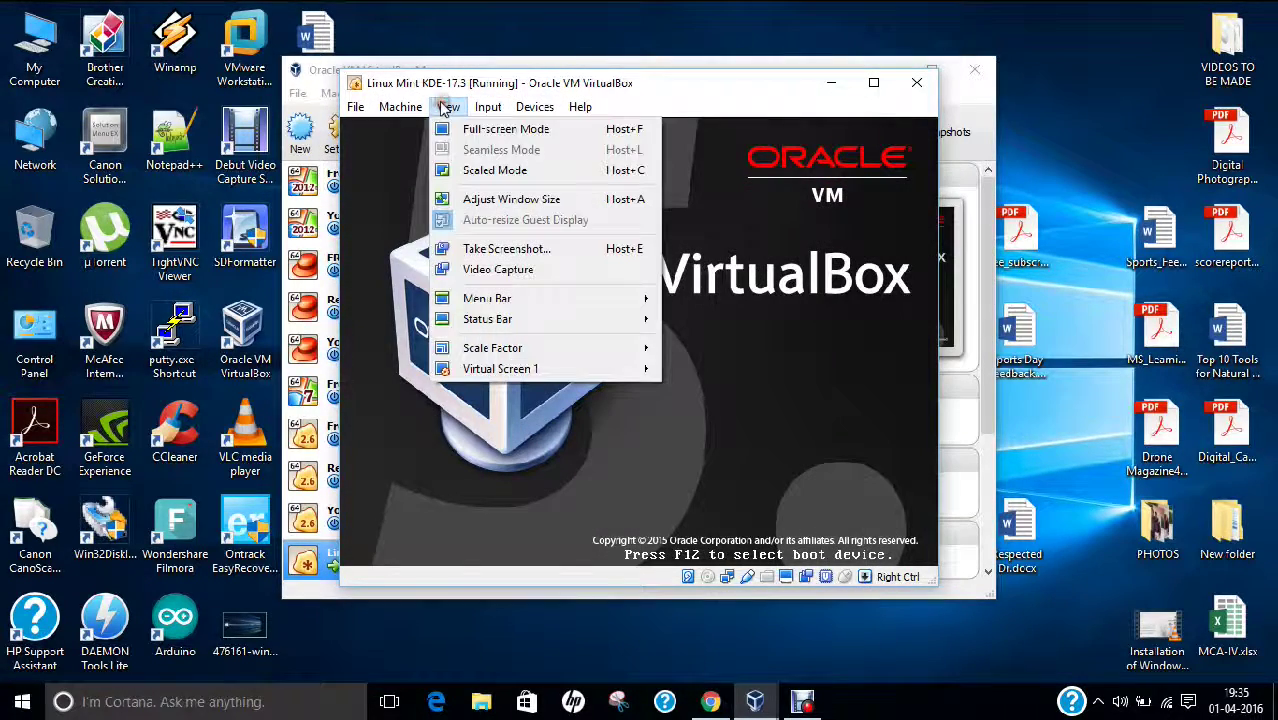
left_click(447, 127)
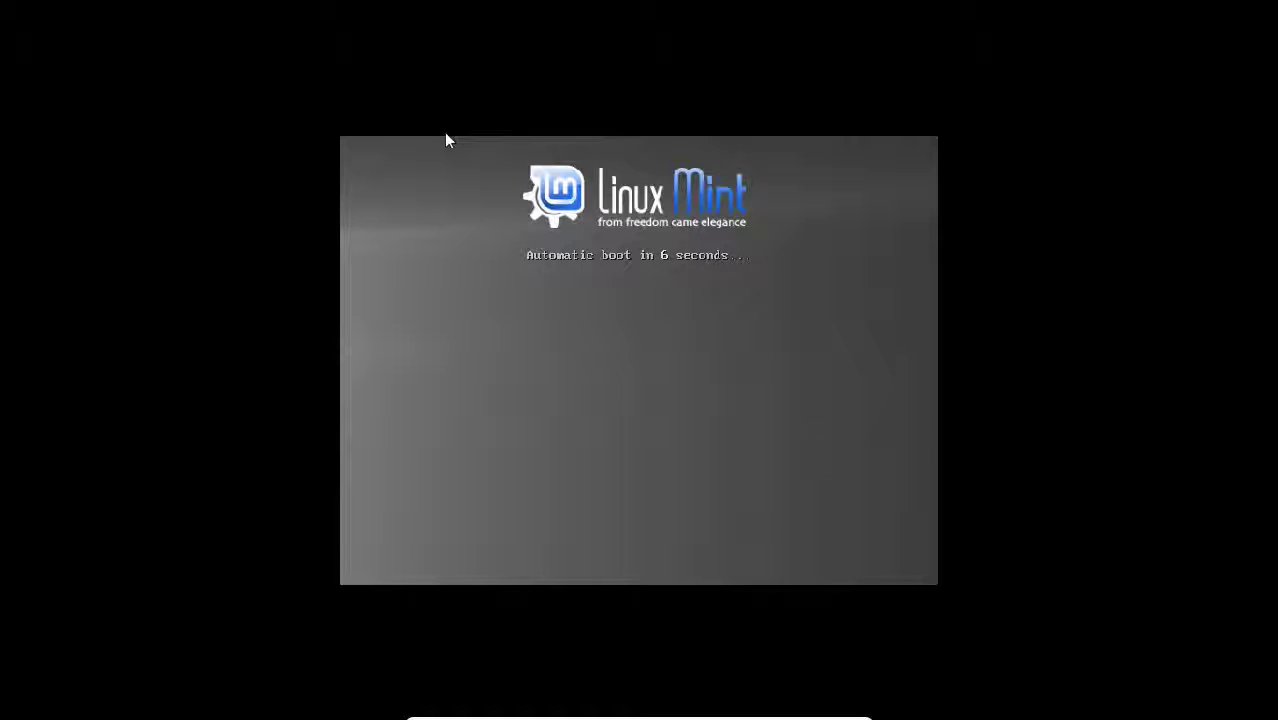
key("Return")
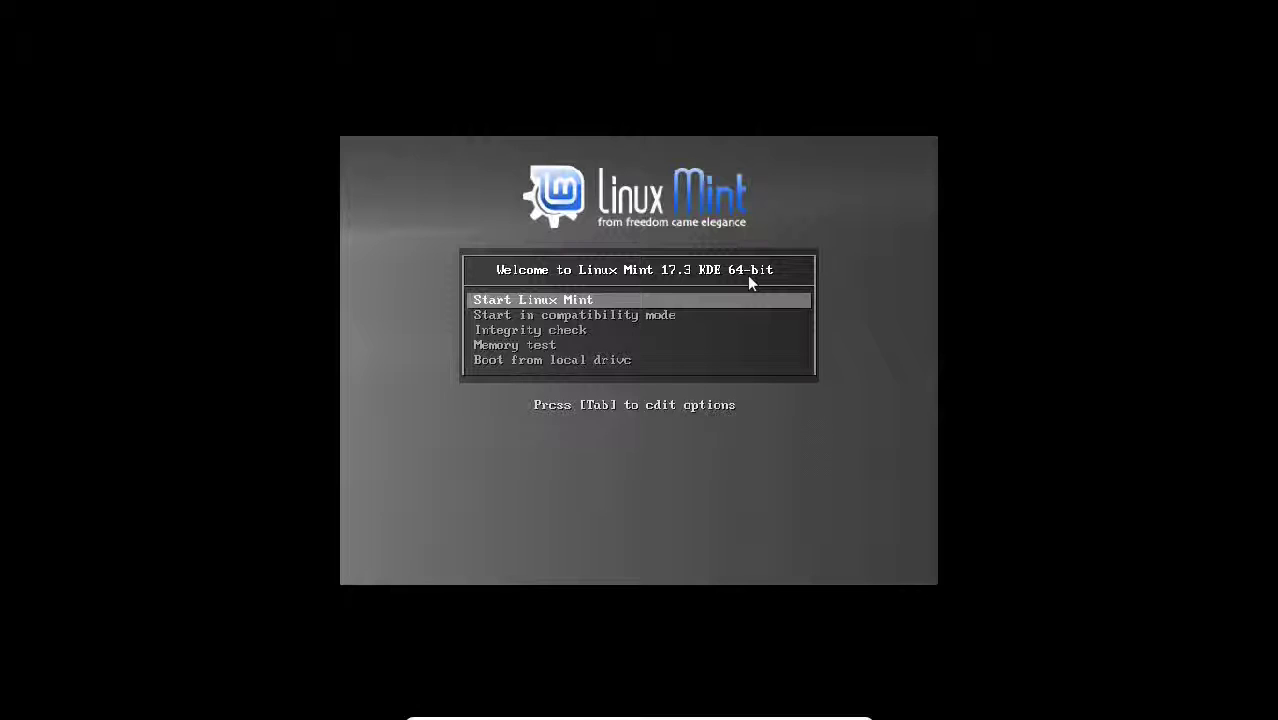
key("Down")
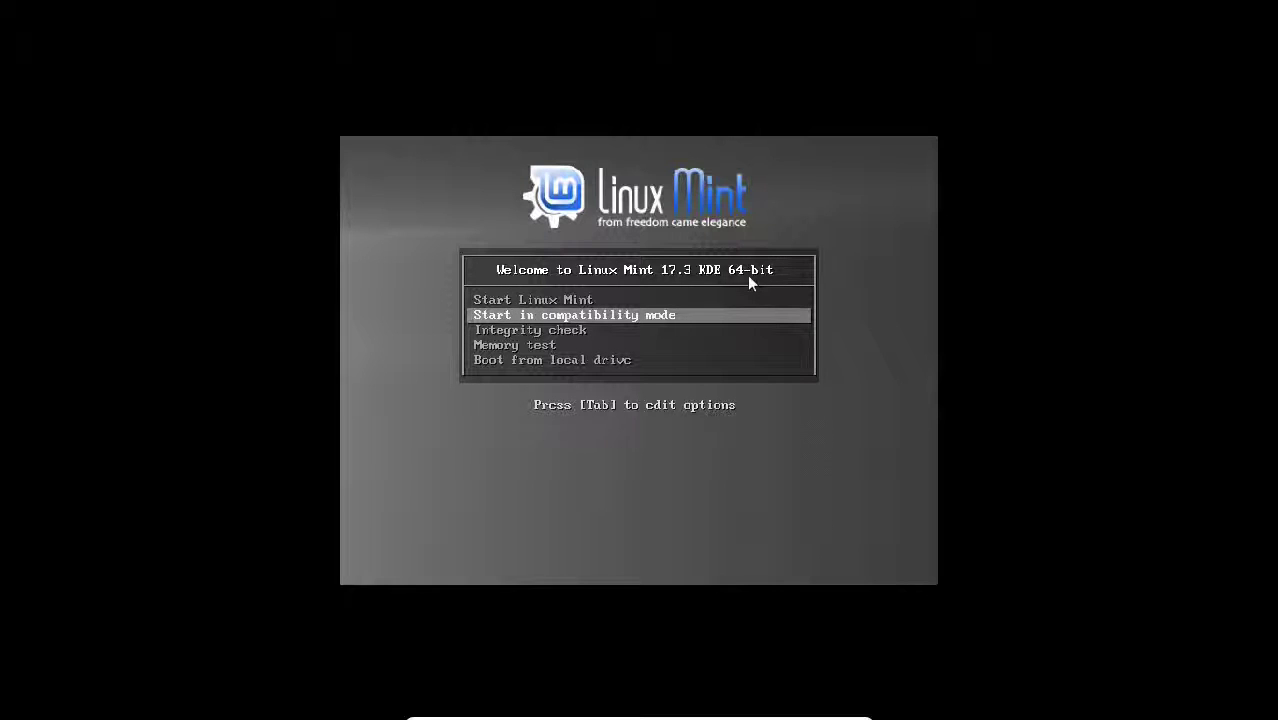
key("Down")
key("Down")
key("Down")
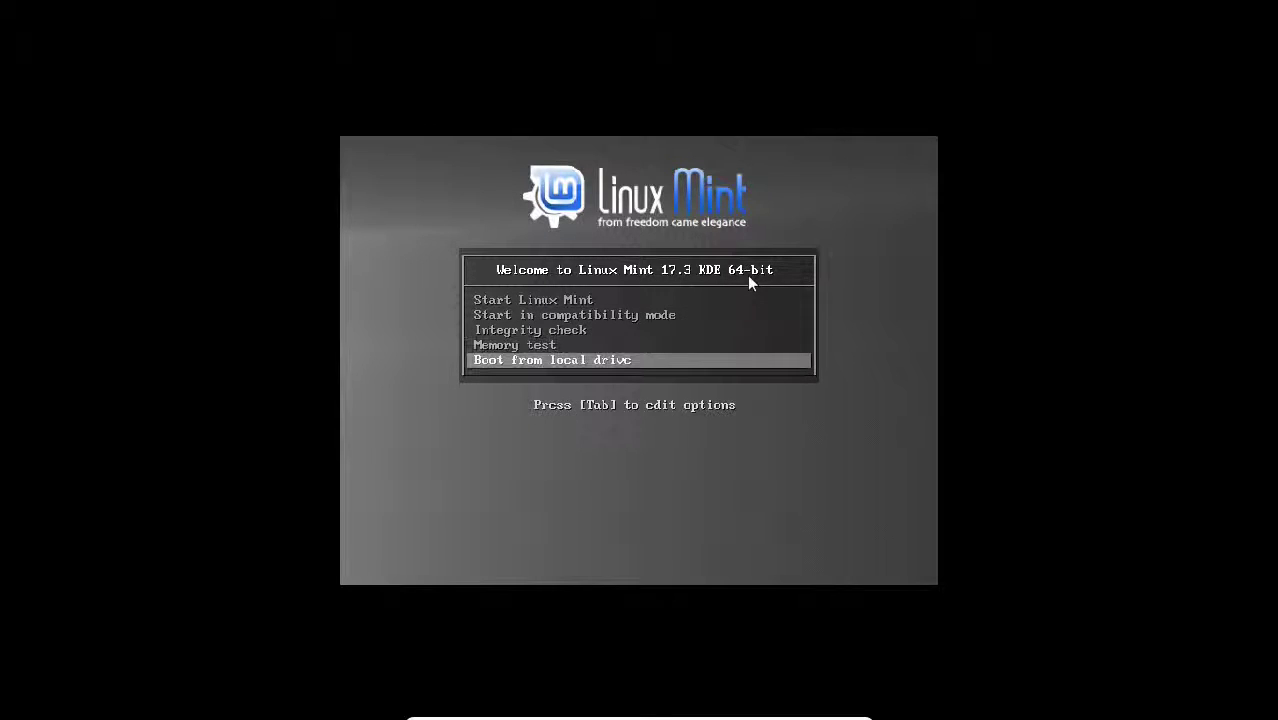
key("Up")
key("Up")
key("Up")
key("Up")
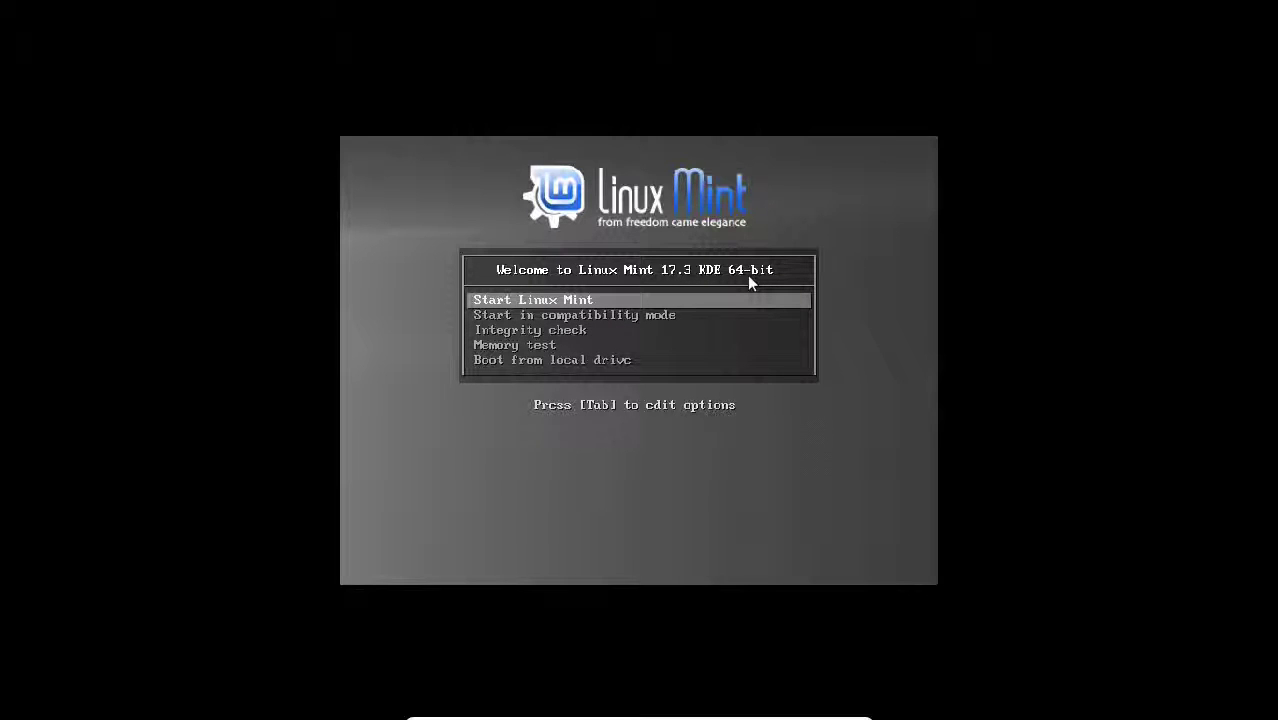
key("Return")
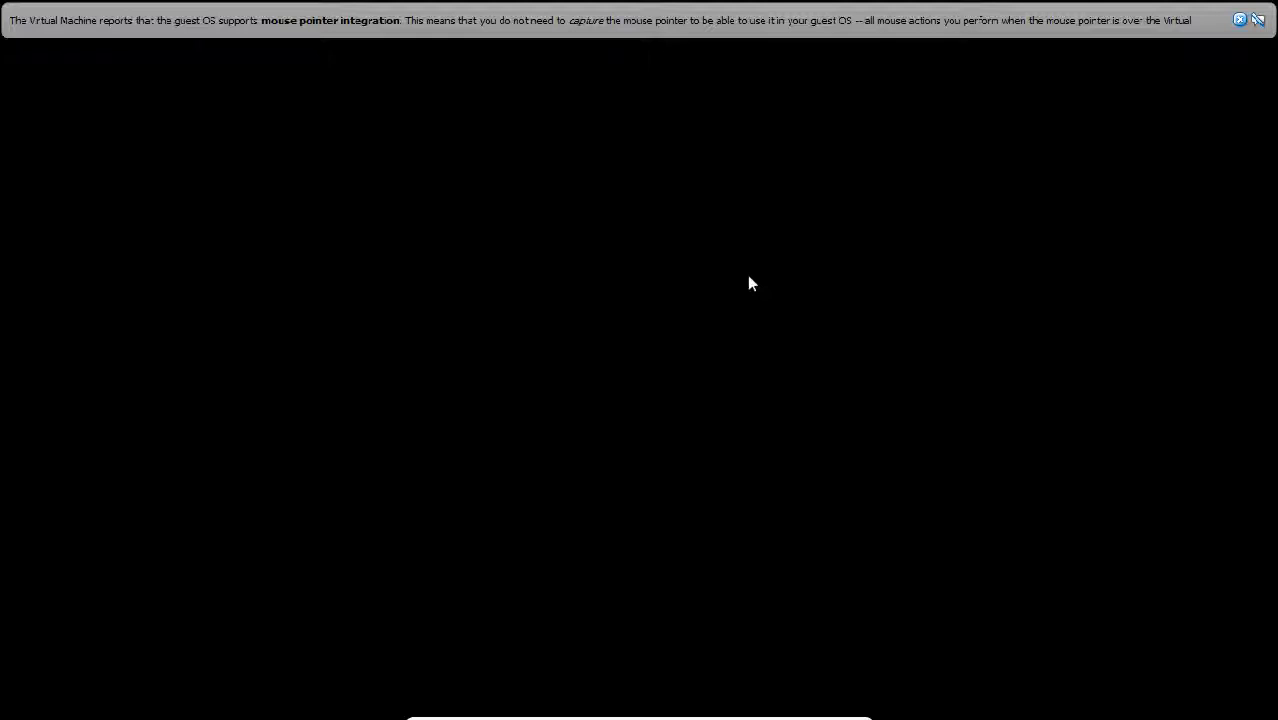
Step: Close the mouse pointer integration notification bar
left_click(1239, 20)
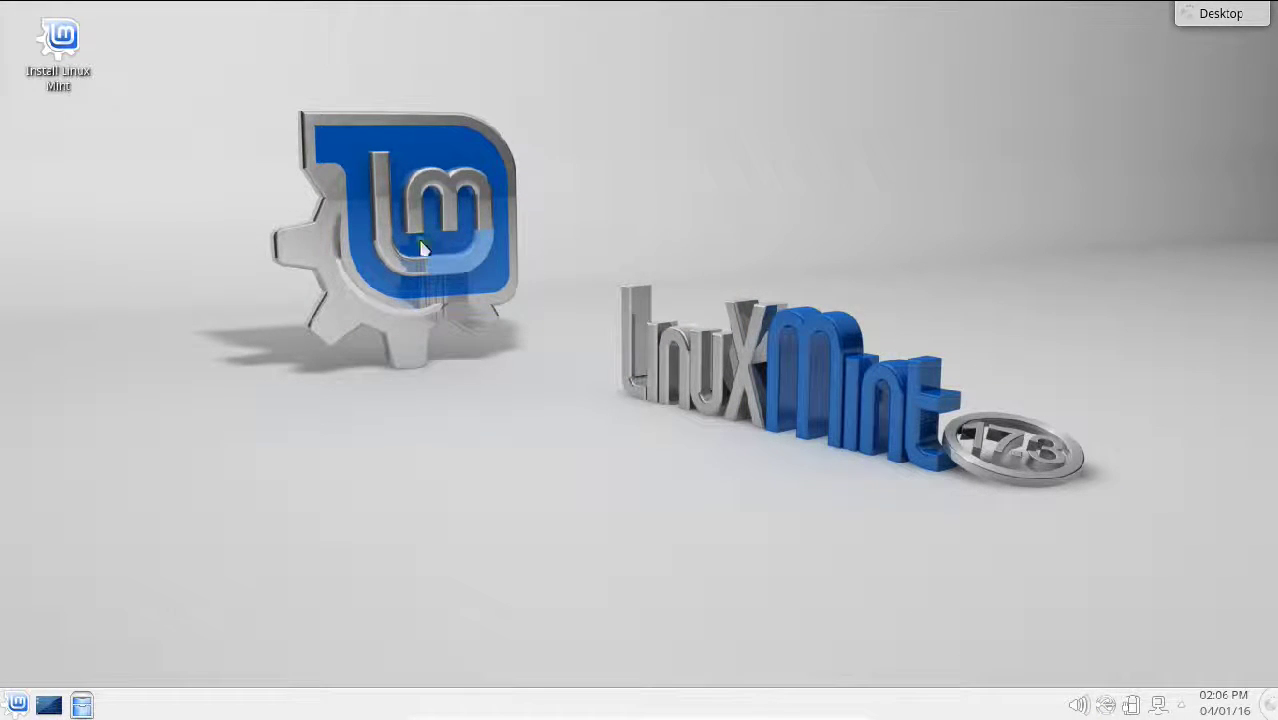
left_click(20, 703)
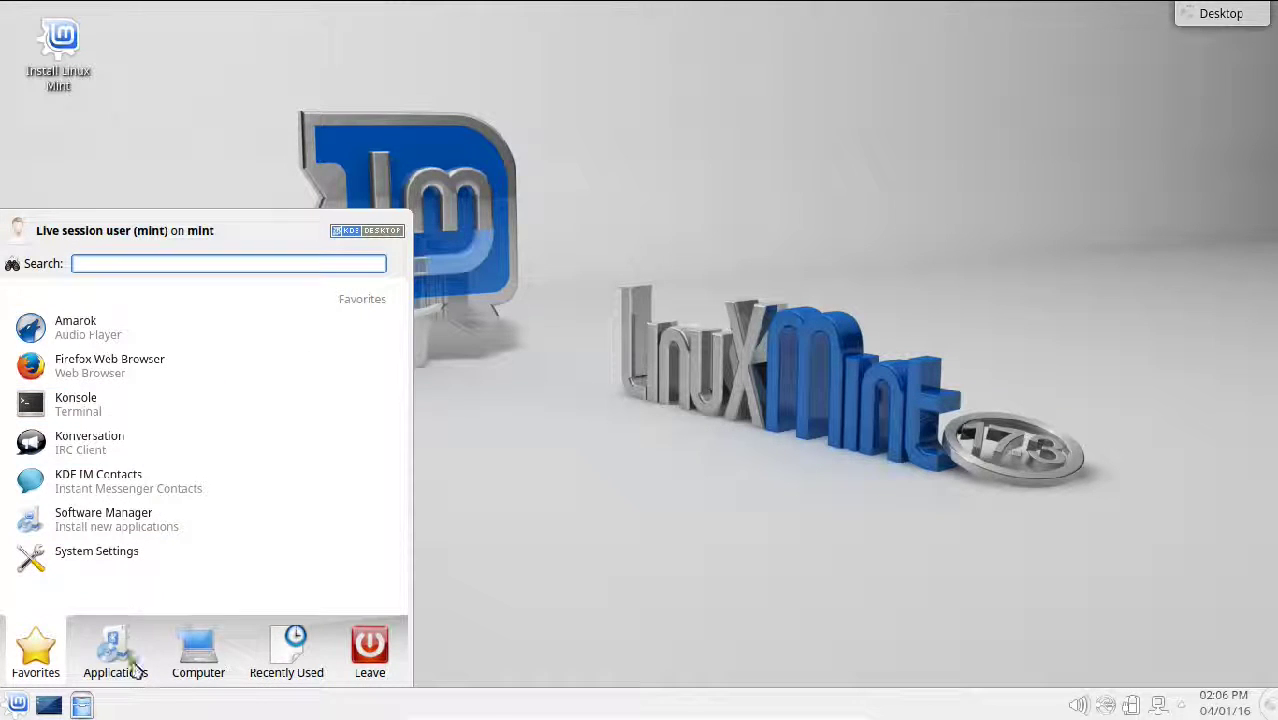
left_click(295, 660)
left_click(176, 662)
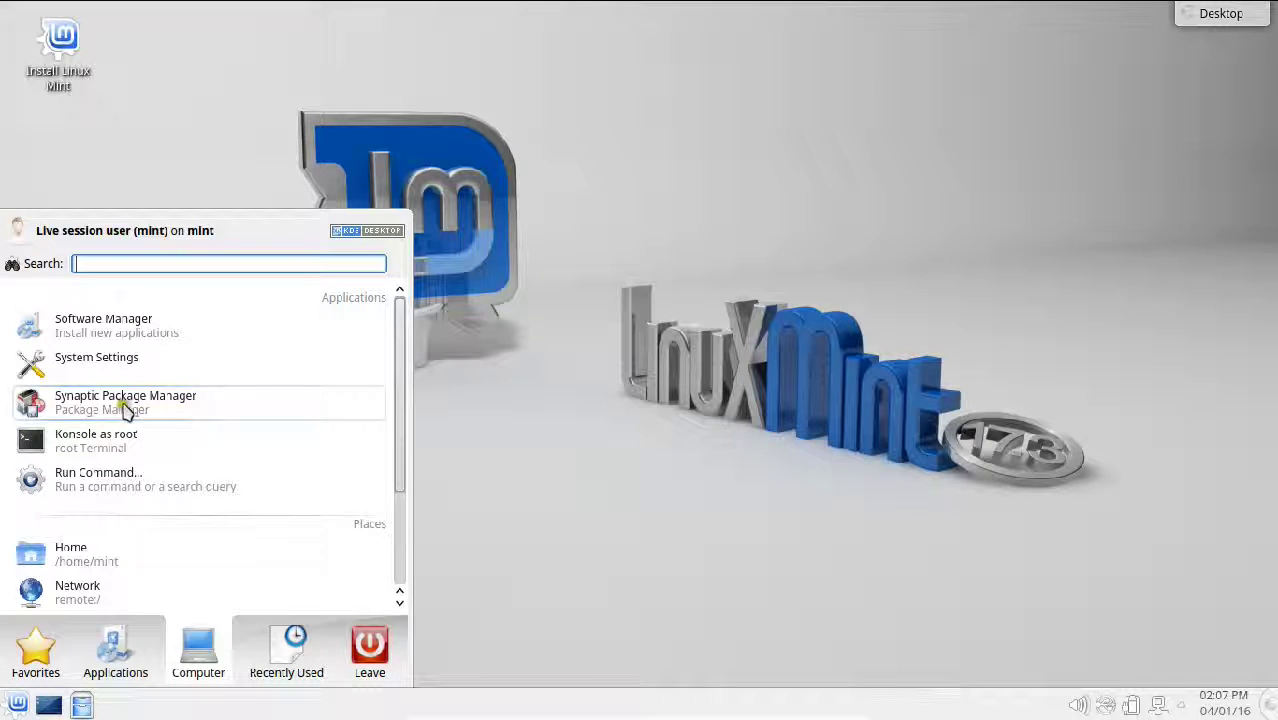
left_click(470, 390)
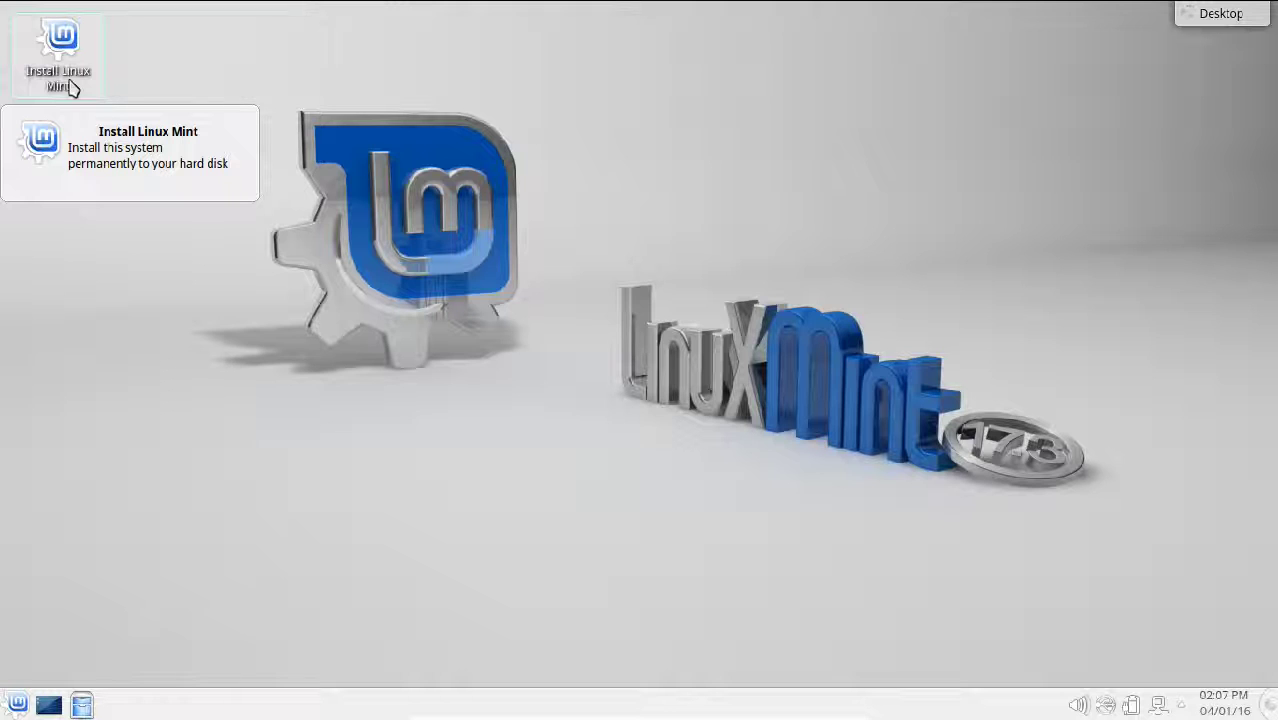
Step: Launch Install Linux Mint, centre its window and continue with English as the language
left_click(70, 88)
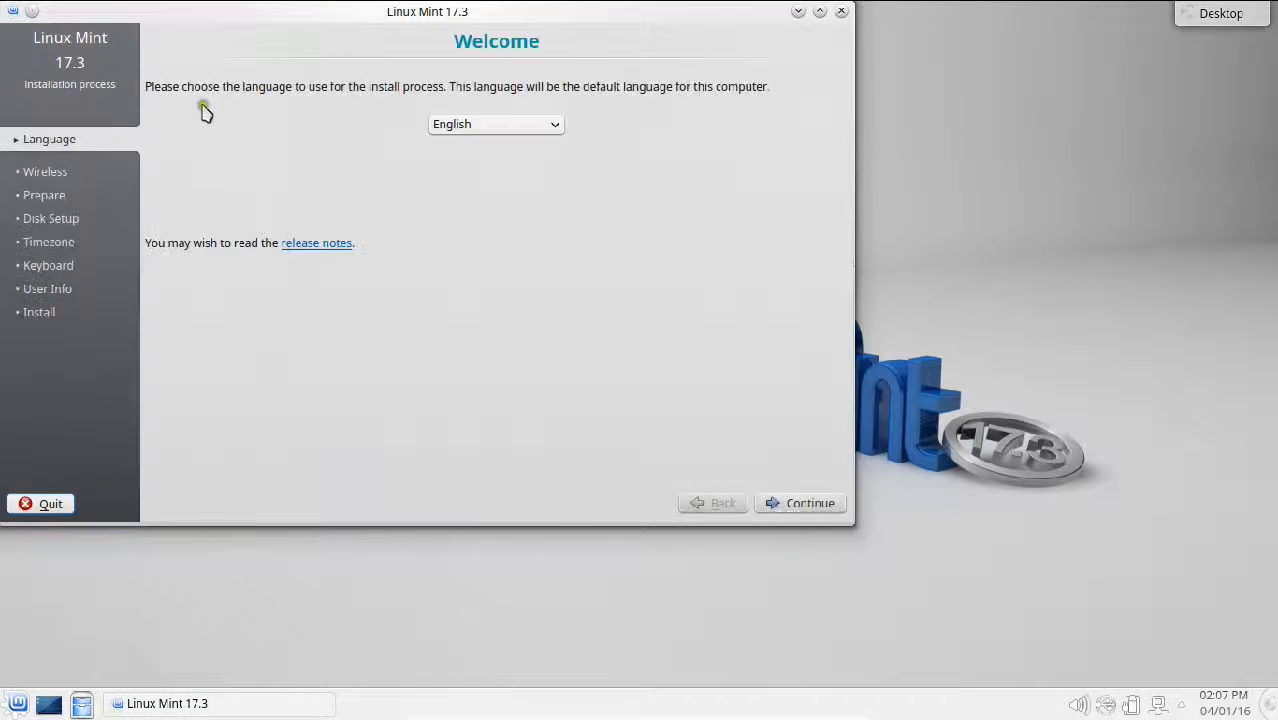
left_click_drag(275, 12, 394, 78)
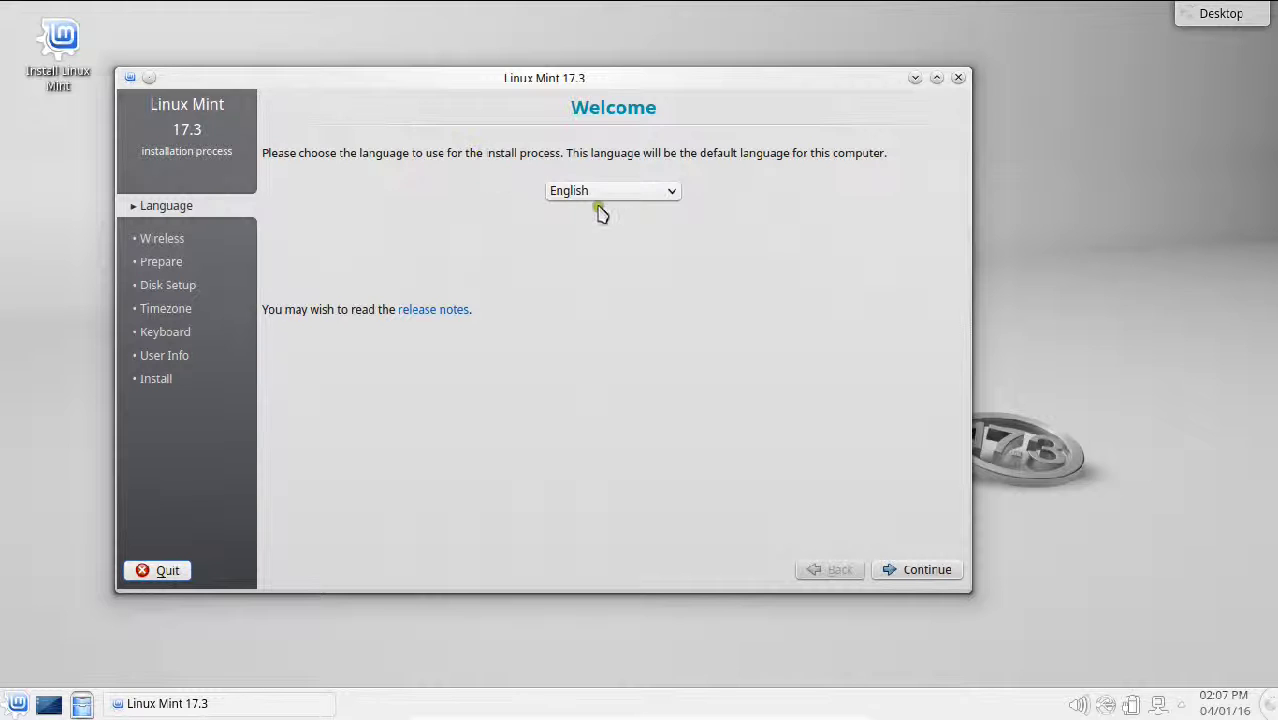
left_click(905, 572)
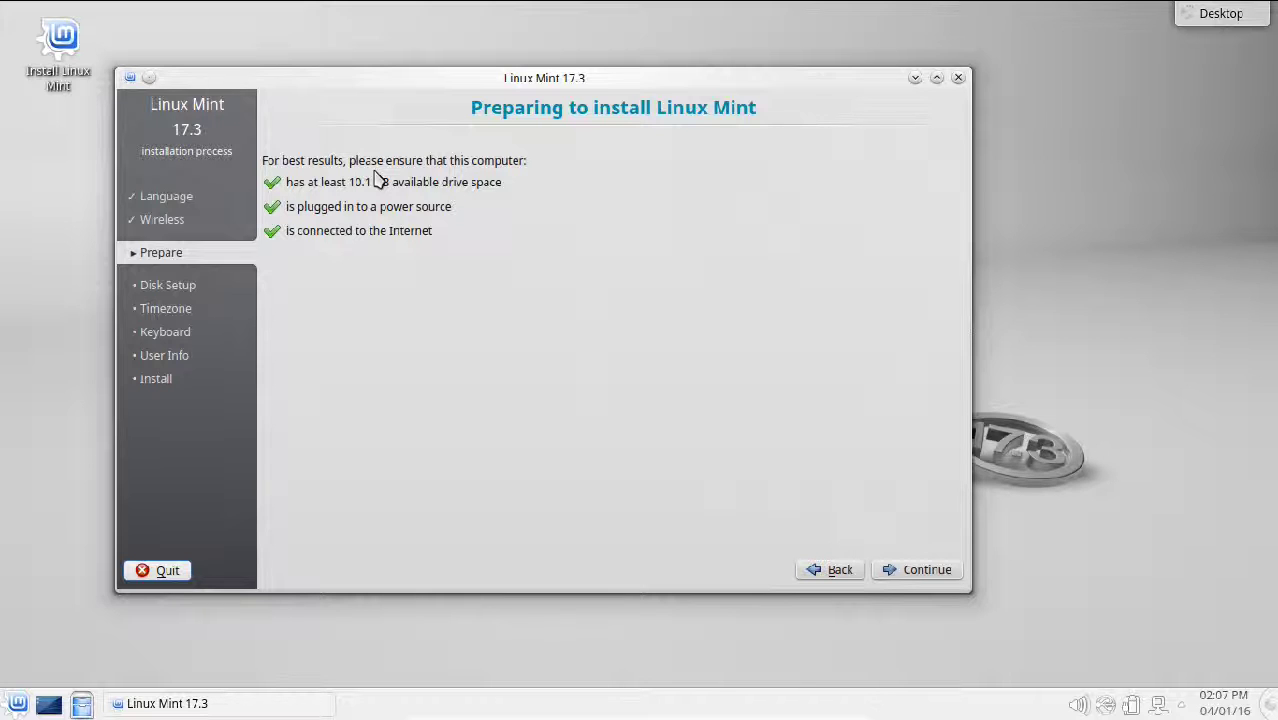
Step: Continue past the Preparing to install checks to the Installation type page
left_click(892, 568)
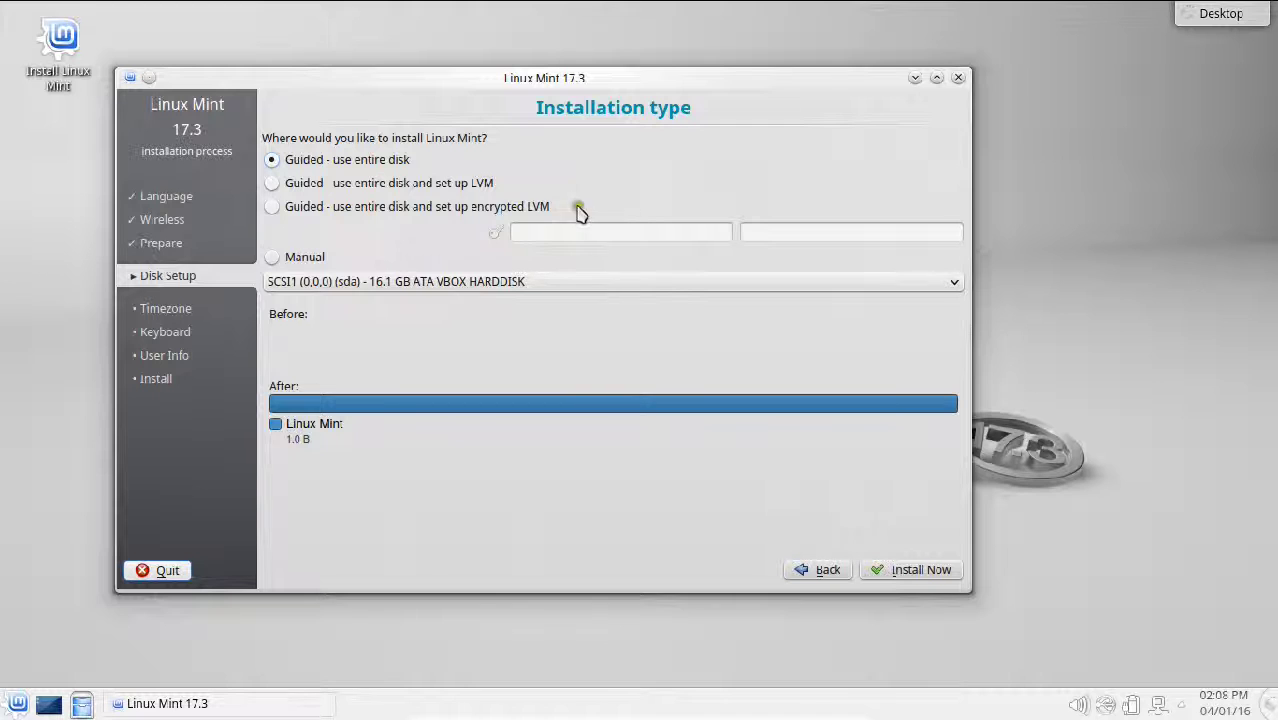
Step: Install Linux Mint over the entire disk and confirm writing the partition changes
left_click(903, 572)
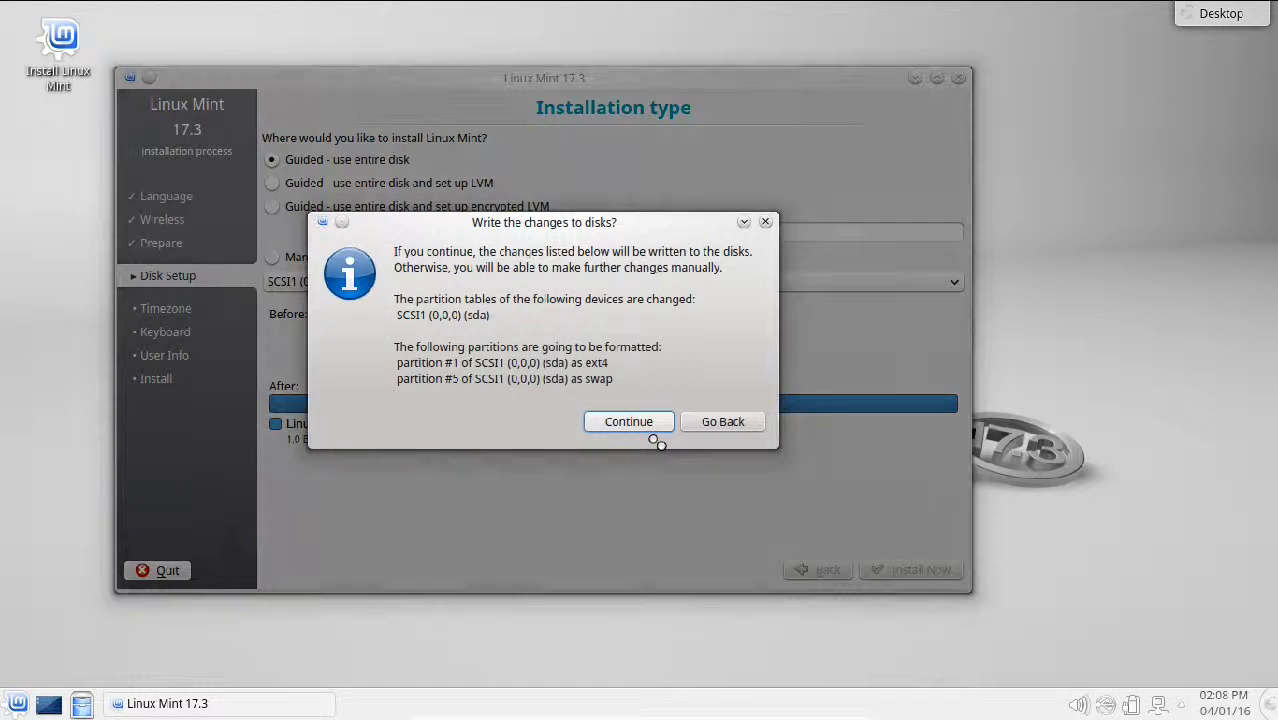
left_click(646, 428)
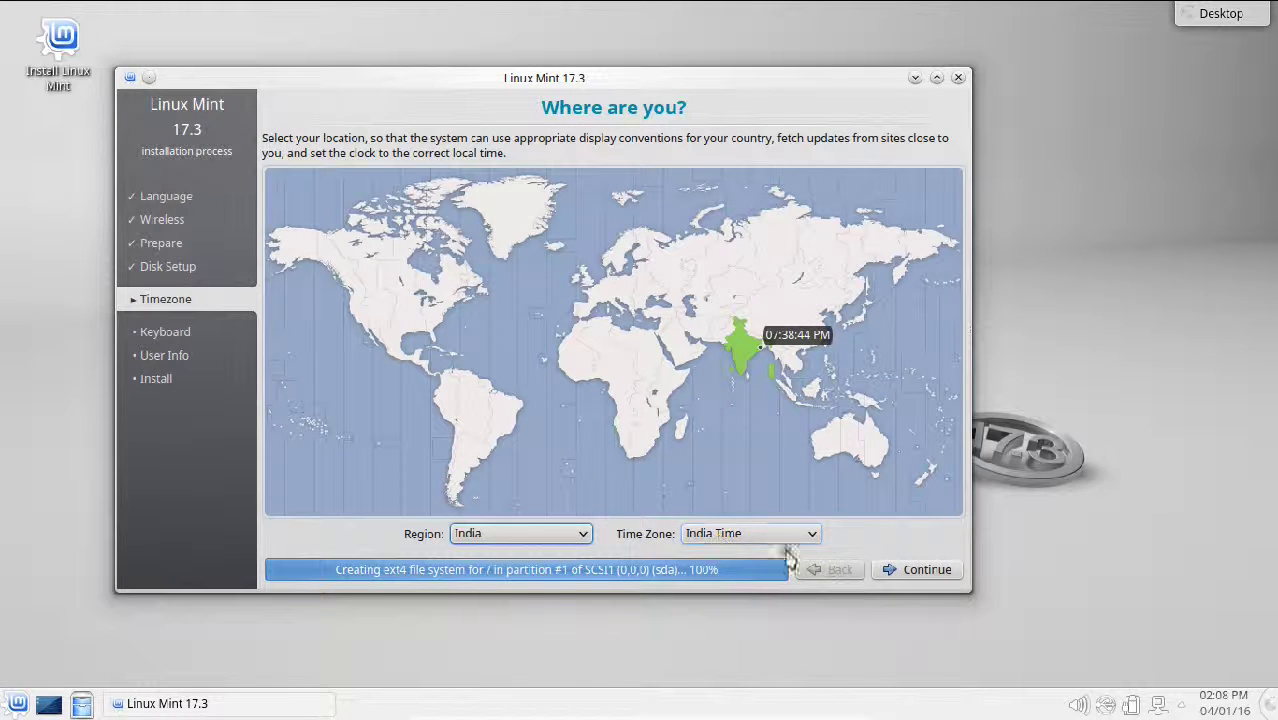
Step: Keep India Time as the time zone and English (US) as the keyboard layout
left_click(909, 574)
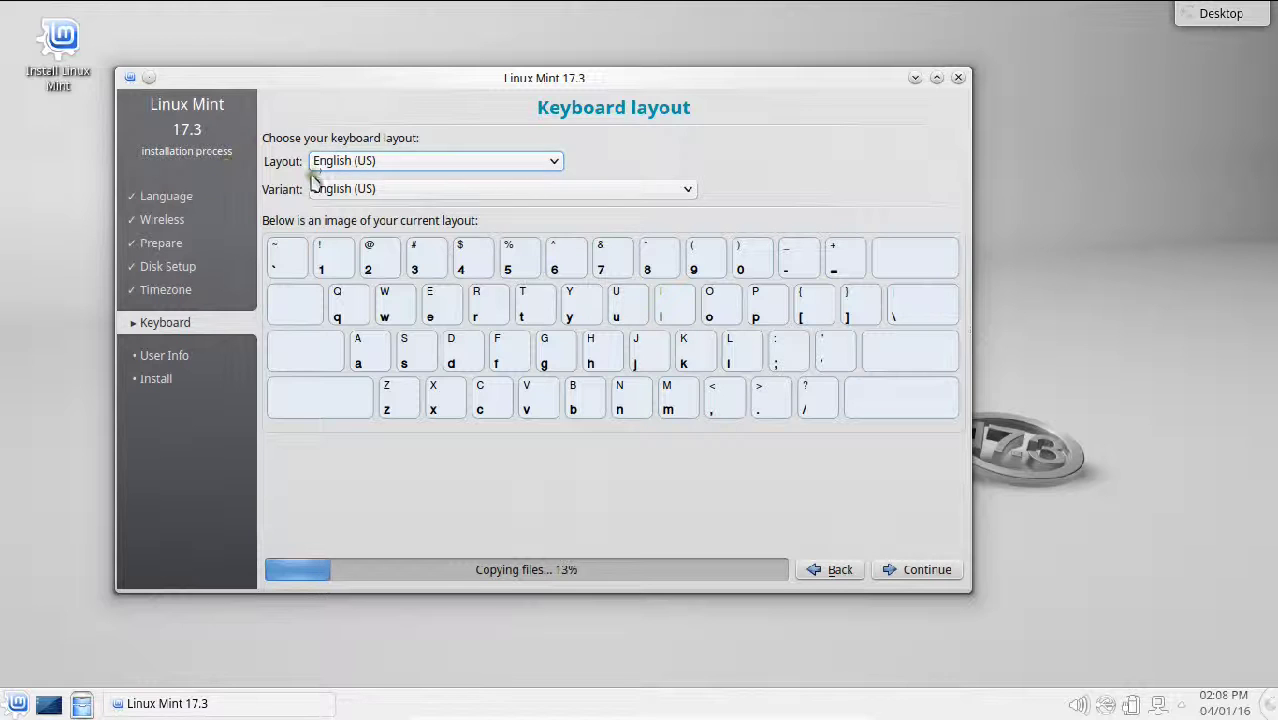
left_click(910, 576)
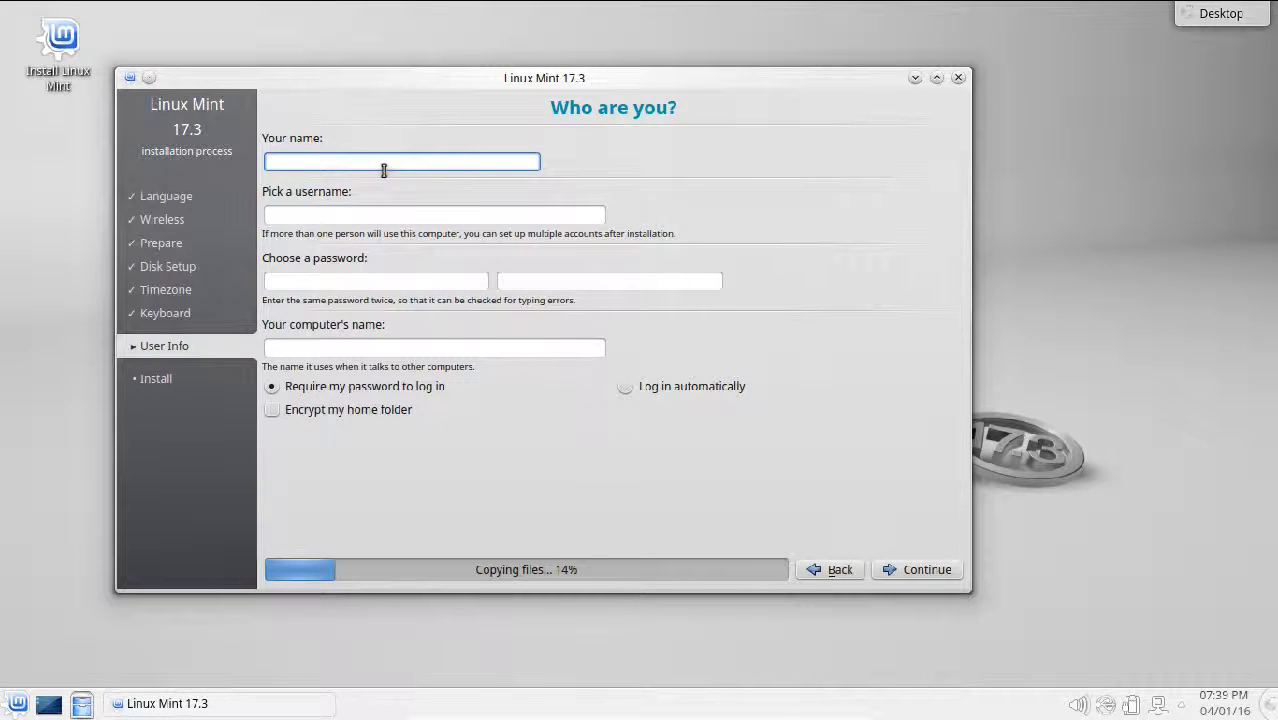
Step: Enter the user's full name and the account password twice, then select part of the suggested computer name
type("anand nayyar")
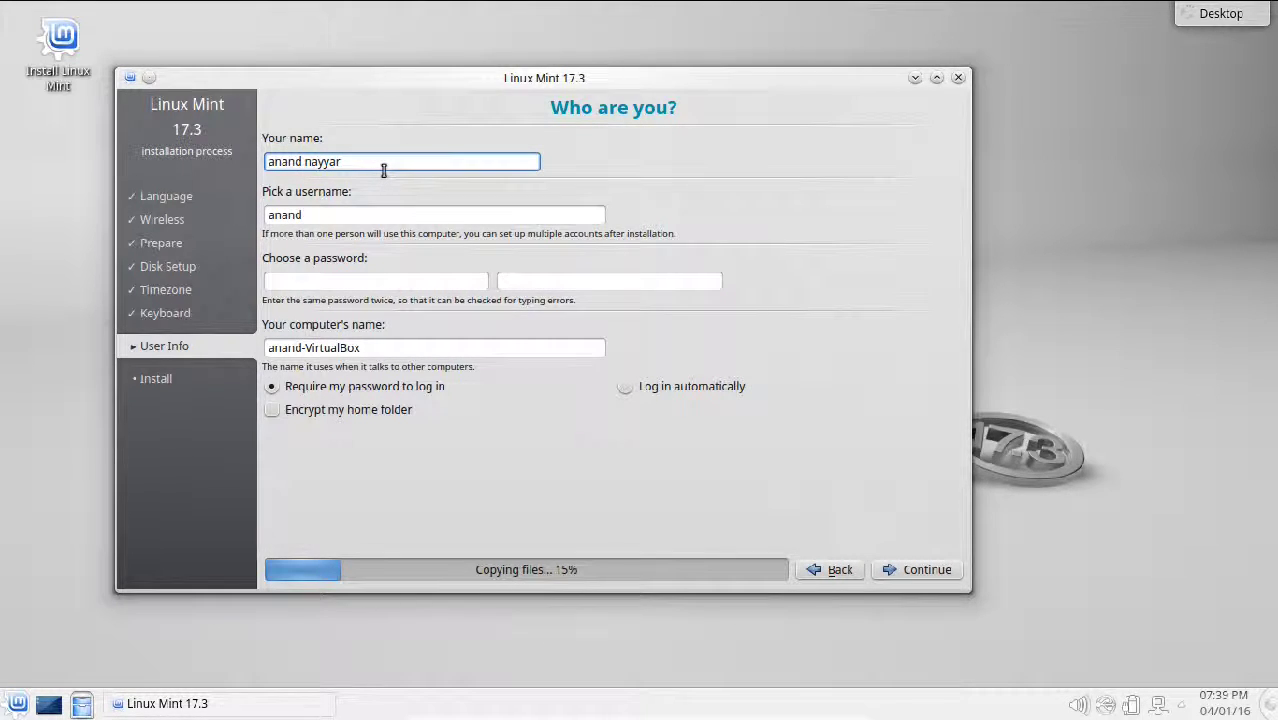
left_click(348, 274)
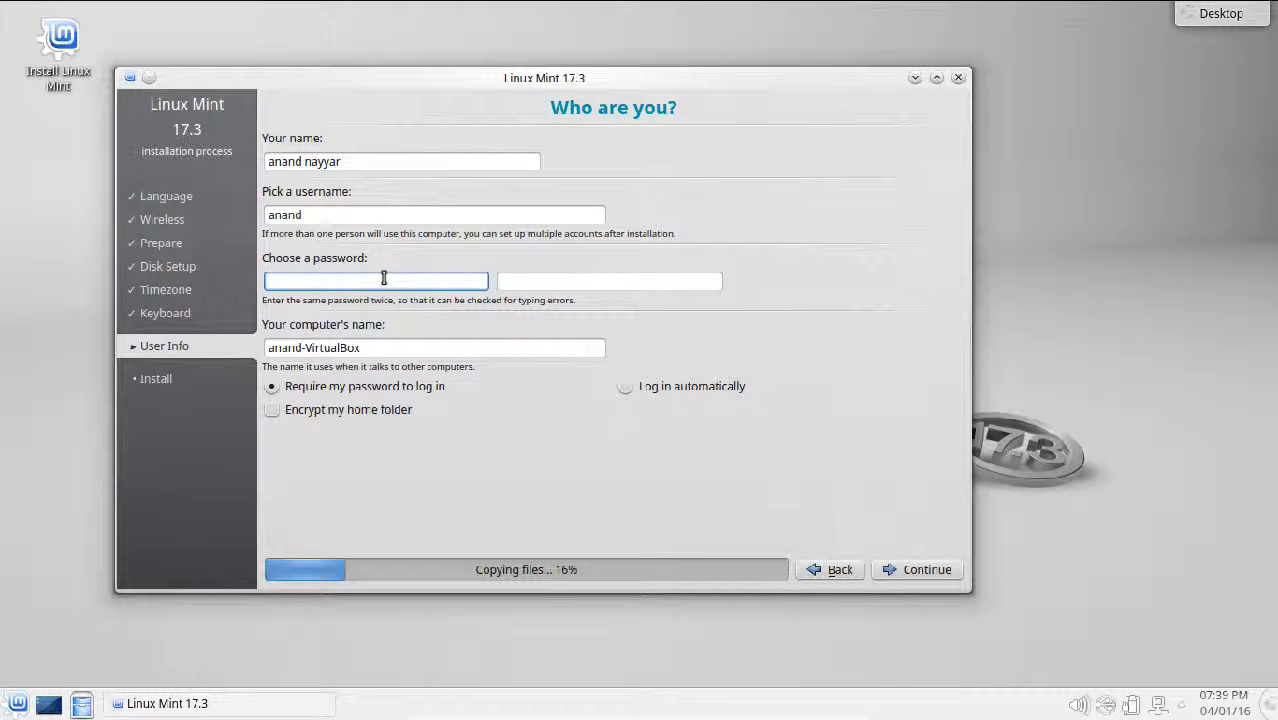
key("Tab")
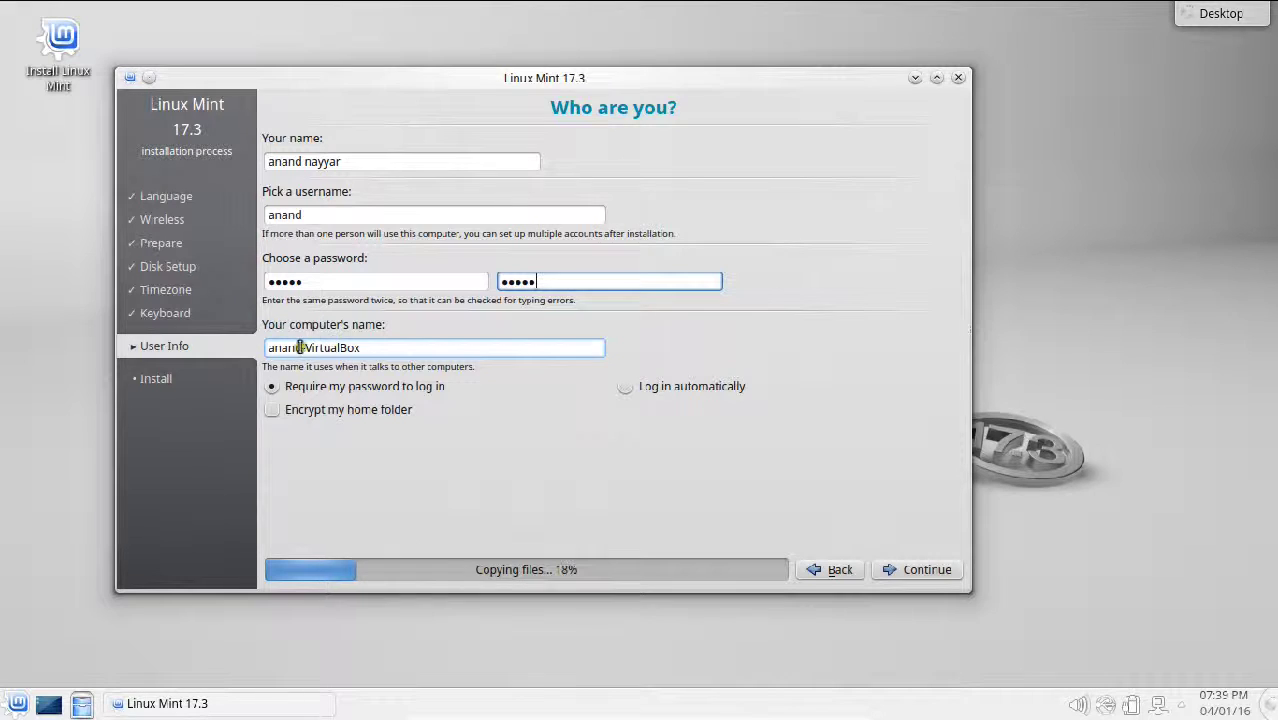
mouse_move(362, 347)
left_mouse_down()
mouse_move(308, 343)
mouse_move(371, 346)
left_mouse_up()
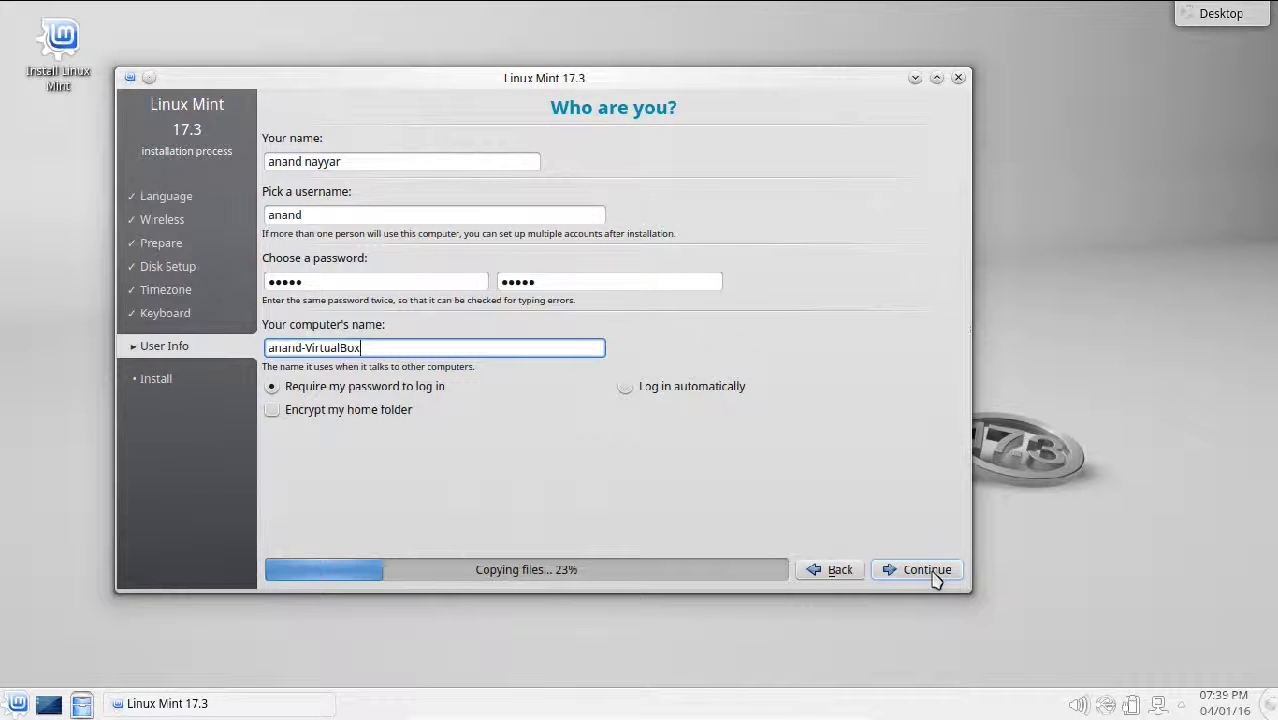
Step: Confirm the account details so the installer moves into its Install stage
left_click(933, 570)
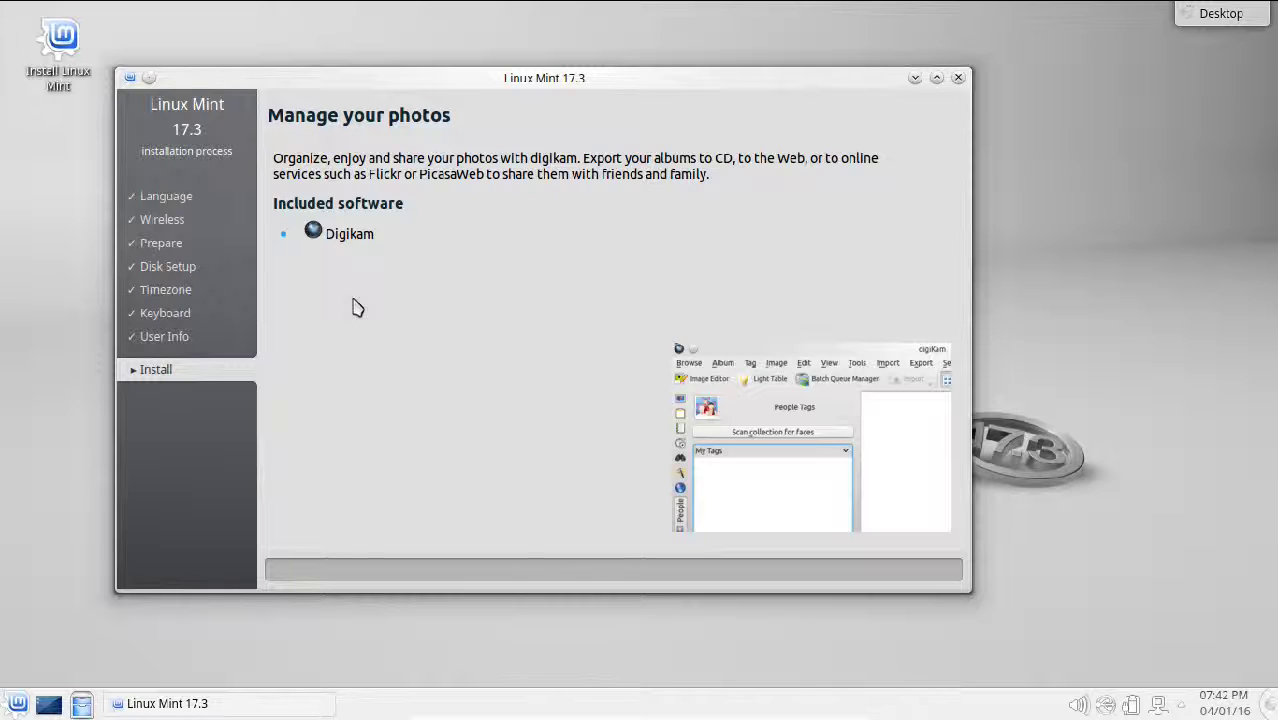
left_click(585, 119)
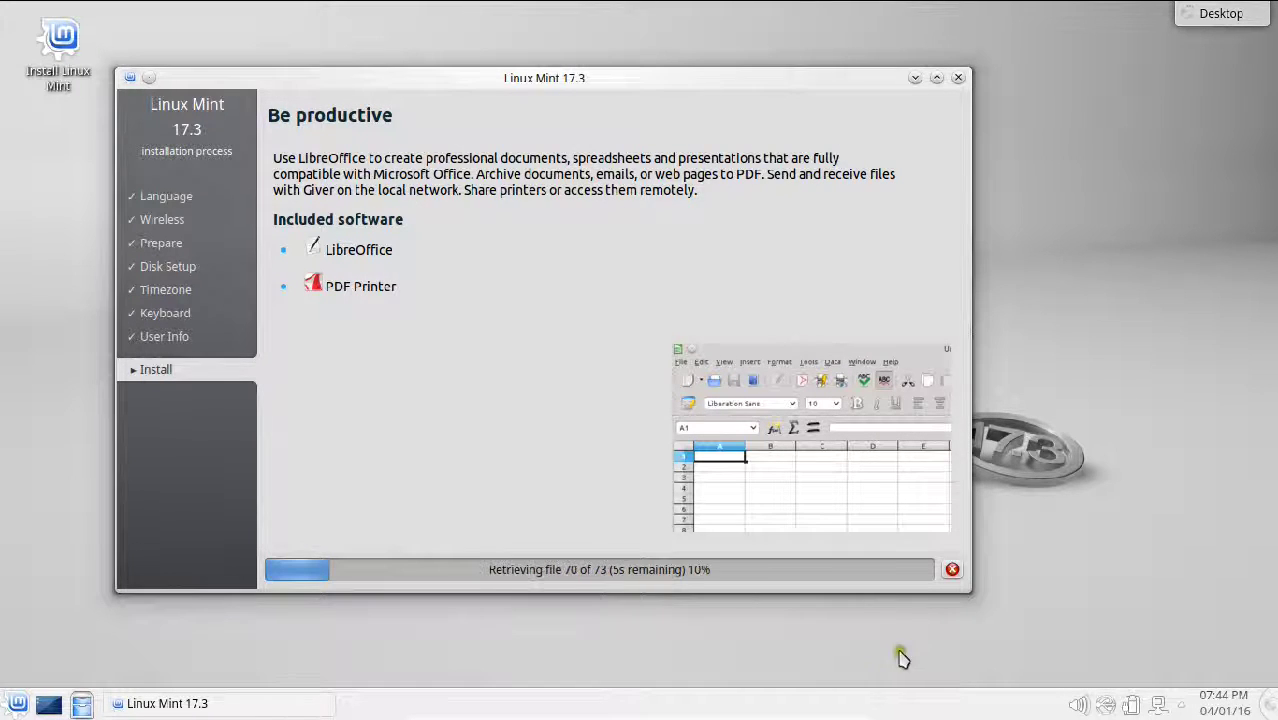
Step: Wait while the installer retrieves packages, reaching file 70 of 73
mouse_move(860, 712)
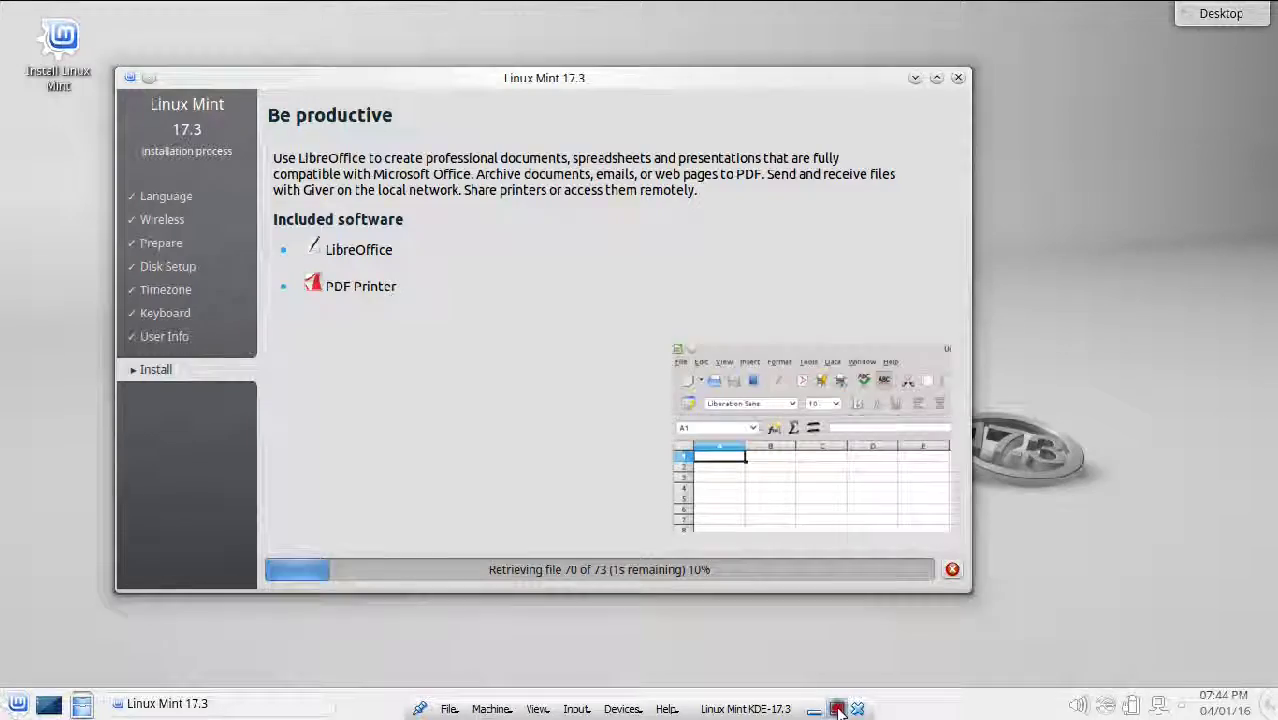
Step: Twice leave full-screen and return with View > Full-screen Mode while hardware configuration reaches 66%
left_click(838, 708)
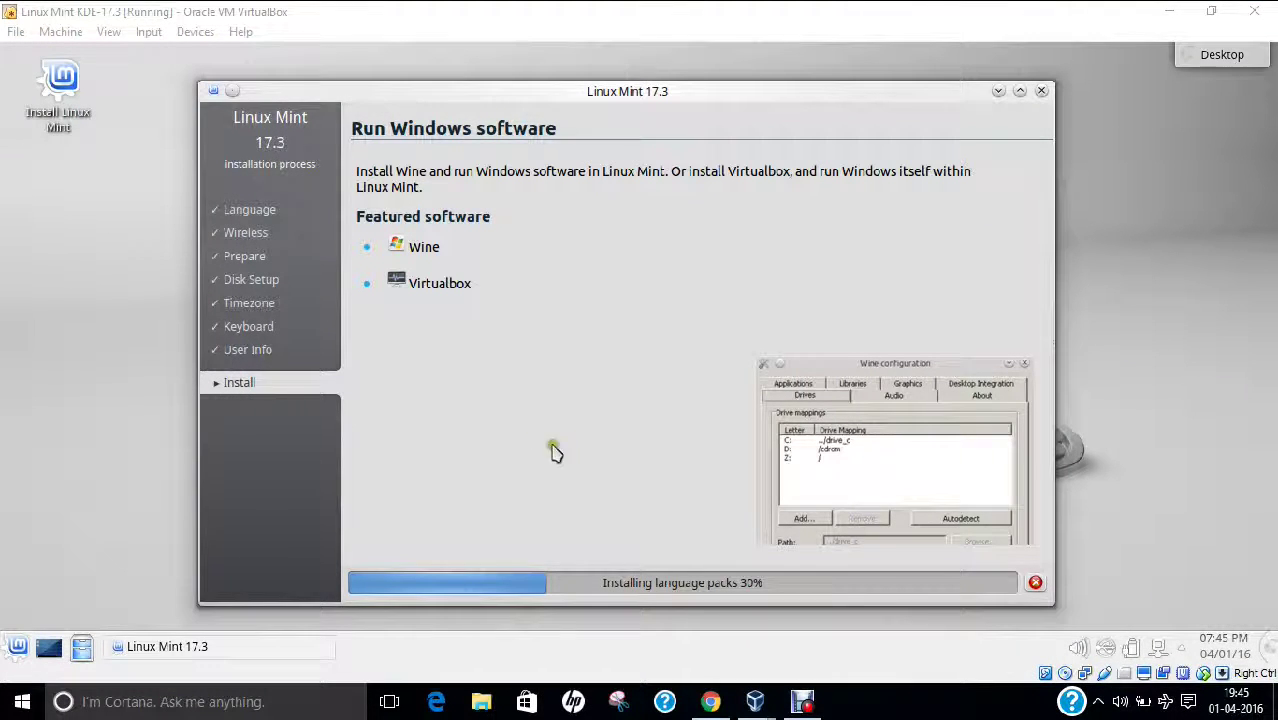
left_click(106, 32)
left_click(122, 54)
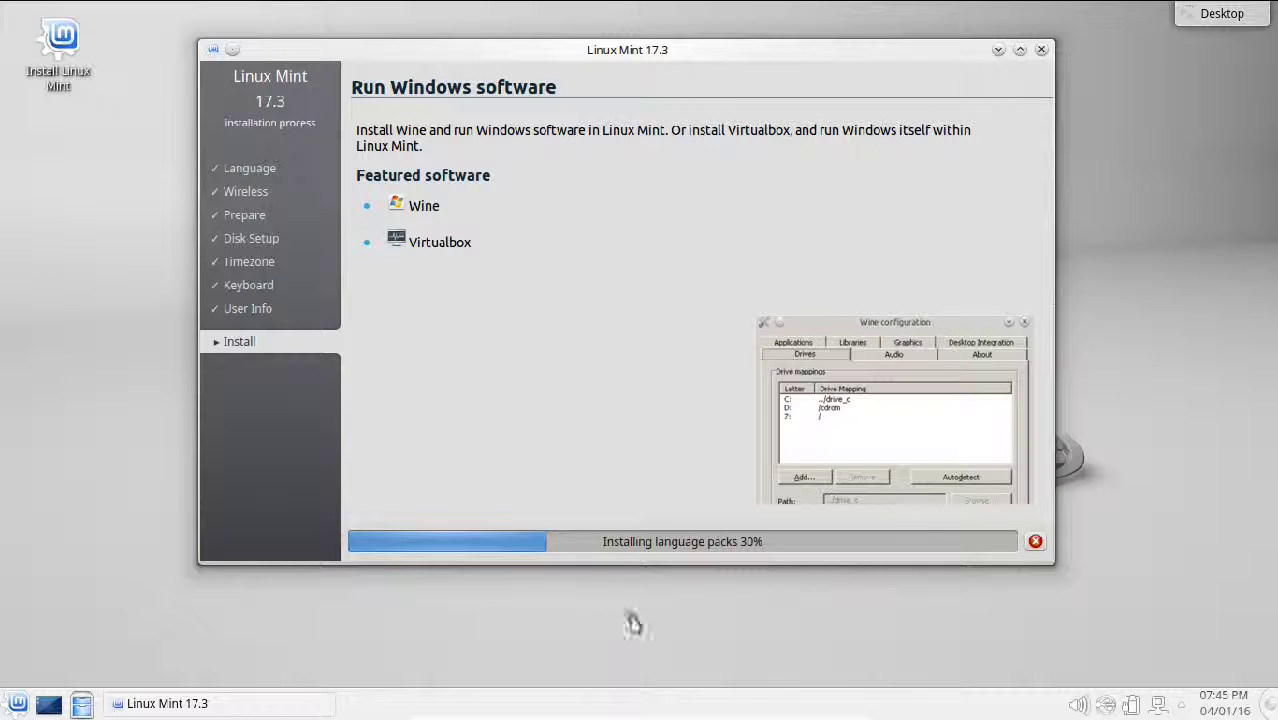
mouse_move(665, 716)
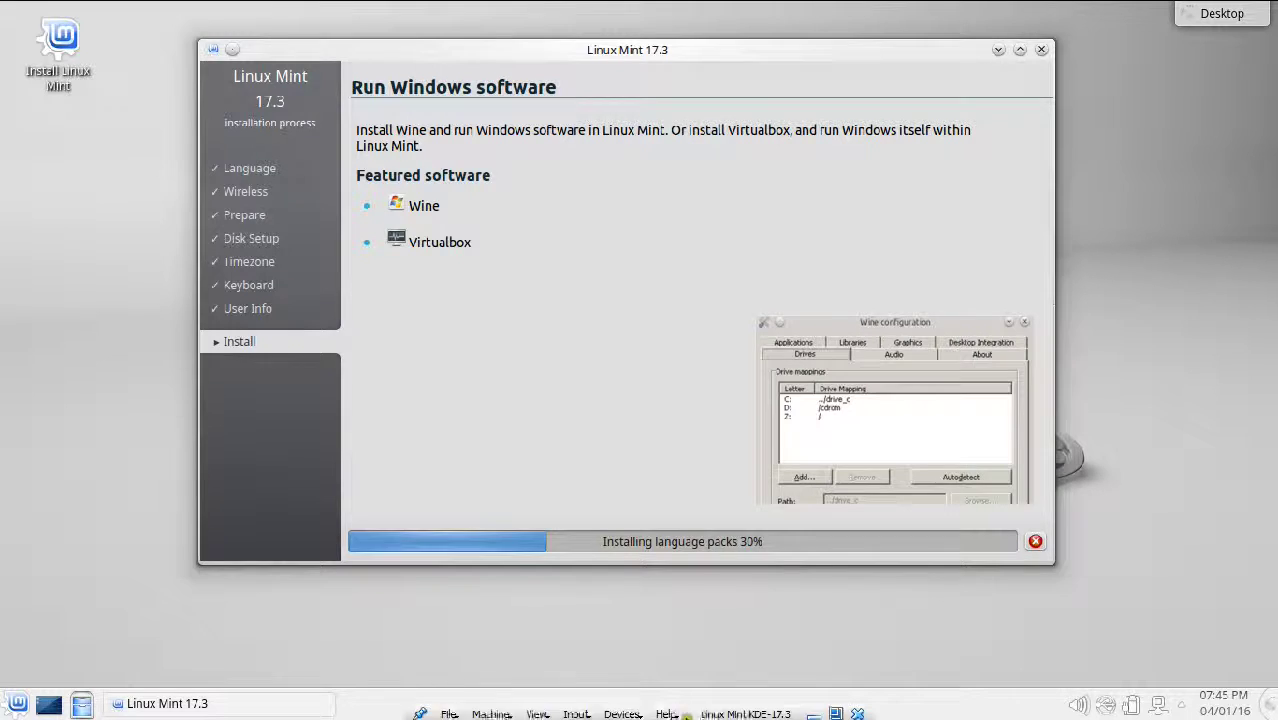
left_click(814, 708)
left_click(879, 712)
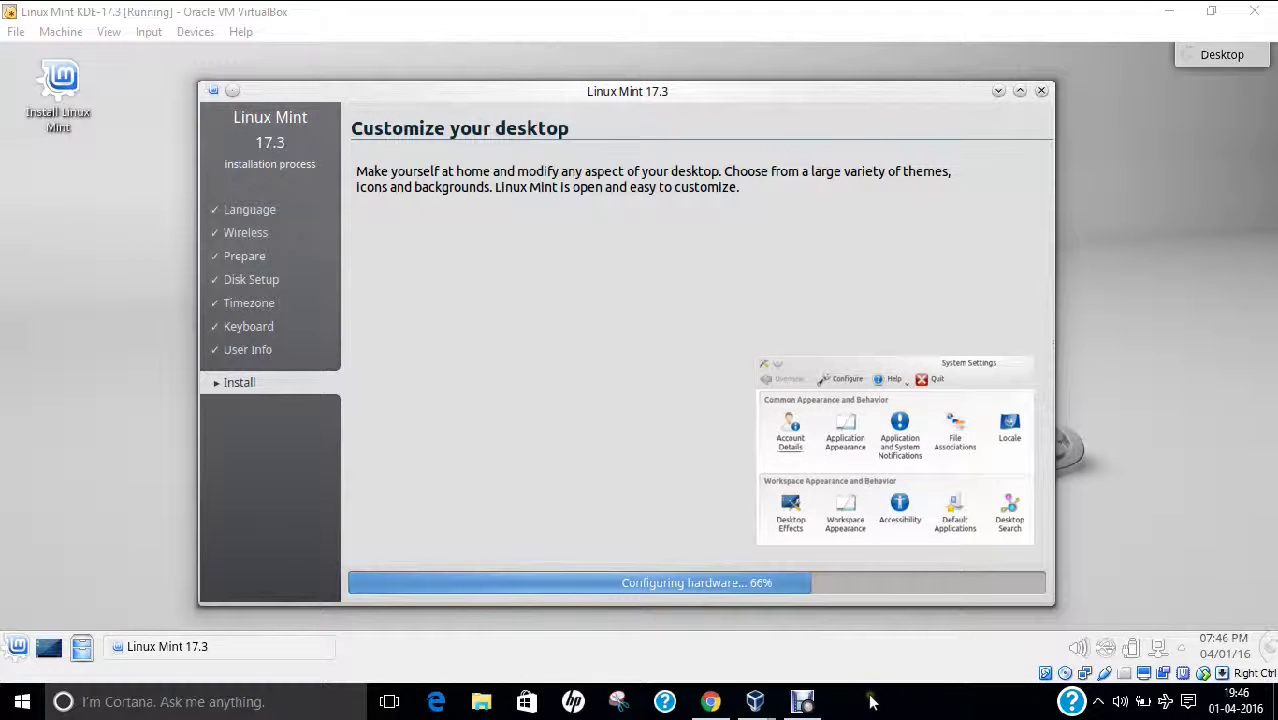
left_click(108, 31)
left_click(125, 51)
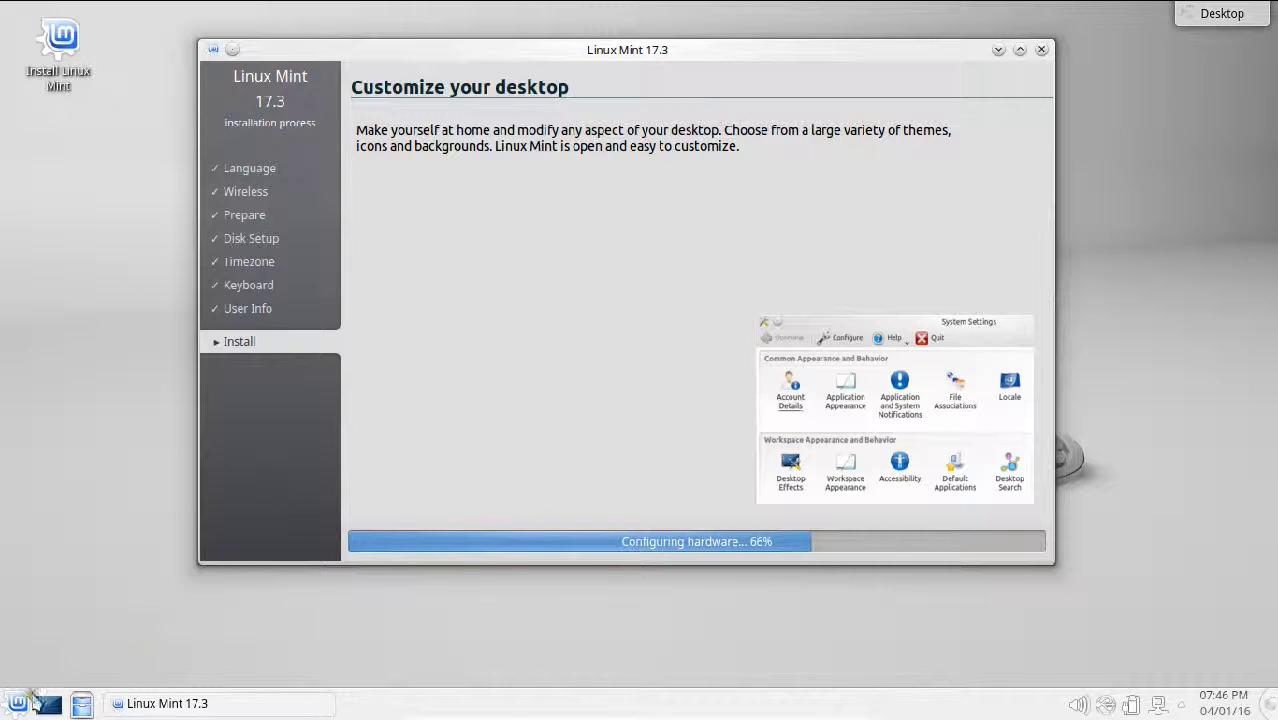
Step: Browse the Kickoff menu's Graphics category, Computer and Recently Used tabs, then close the menu
left_click(14, 708)
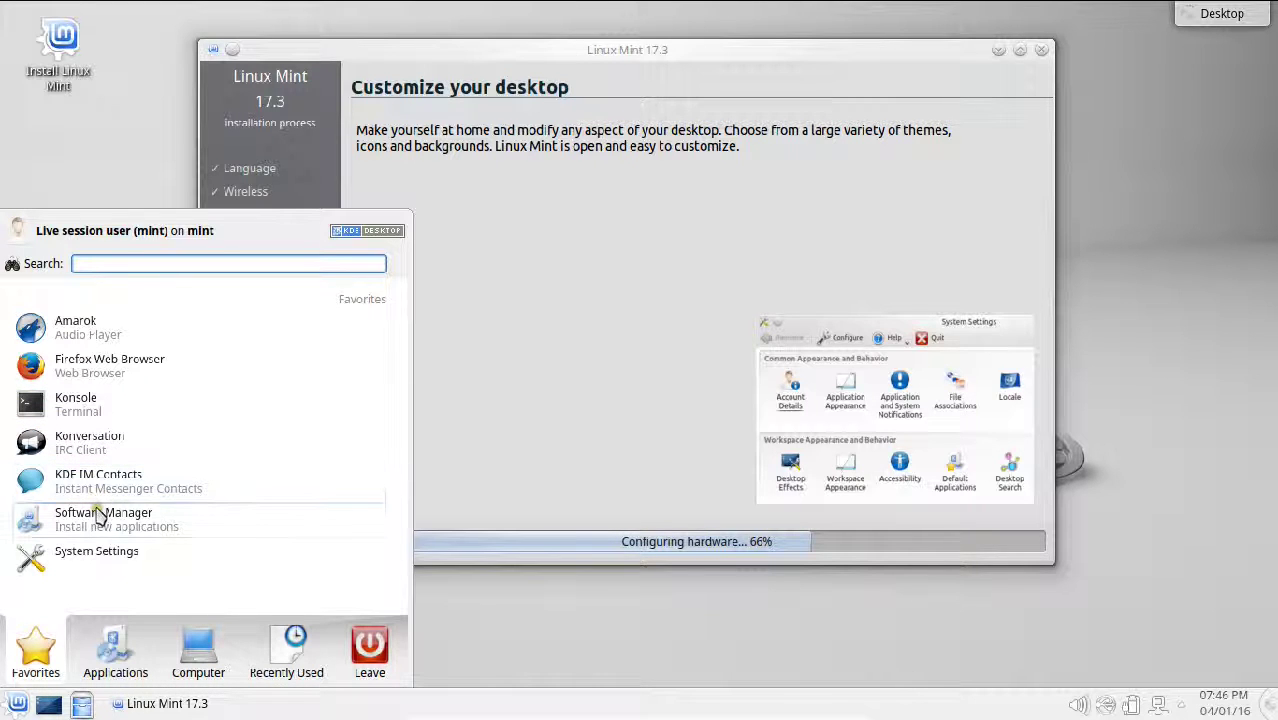
left_click(112, 645)
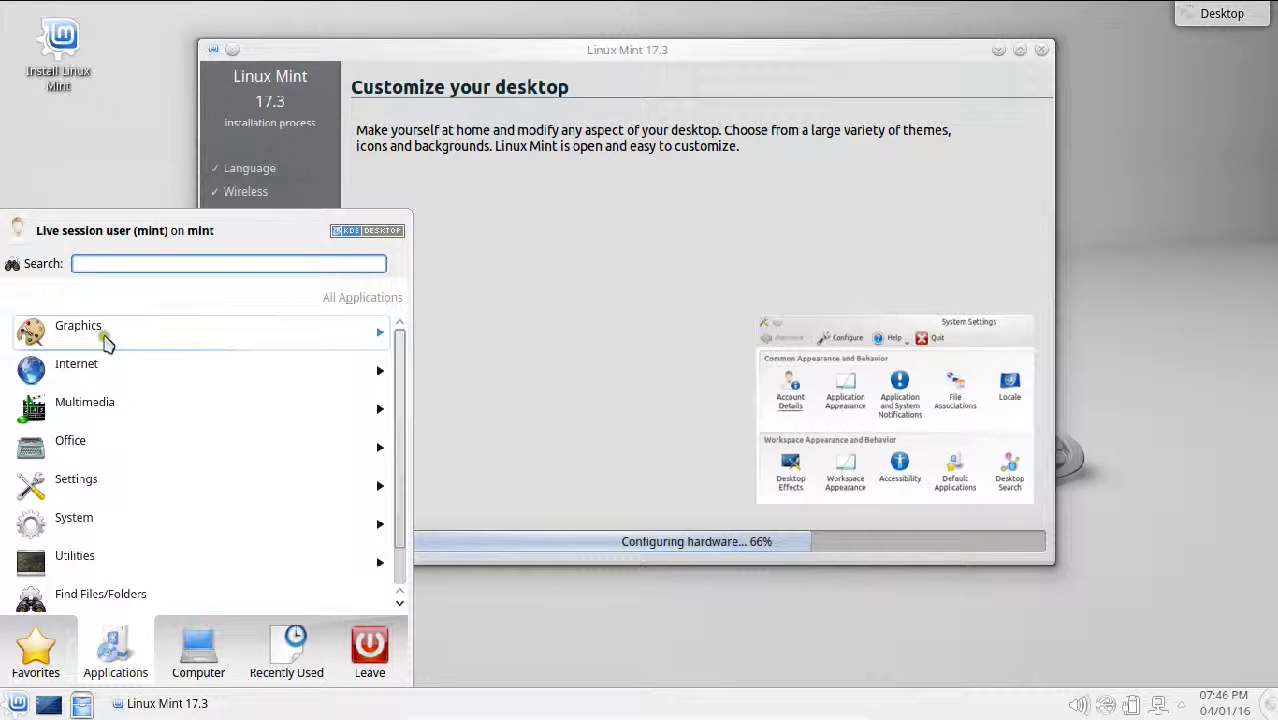
left_click(348, 338)
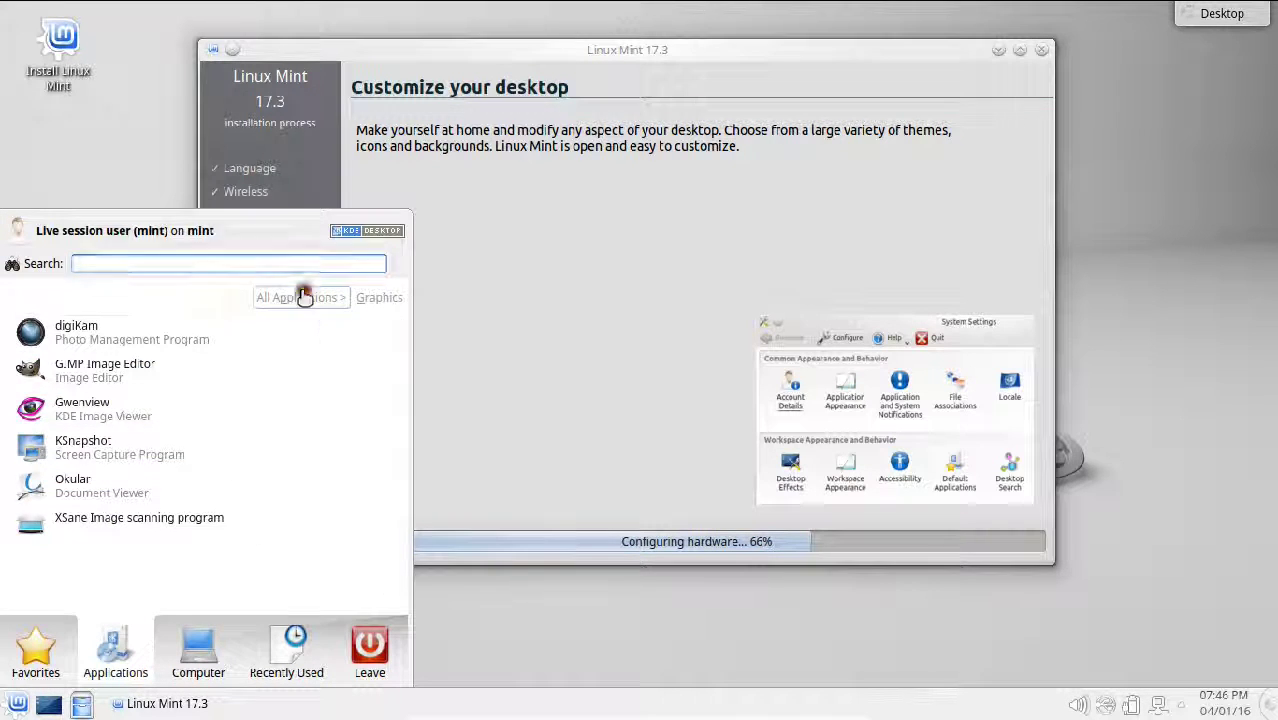
left_click(300, 295)
scroll(188, 405, "down", 1)
left_click(198, 655)
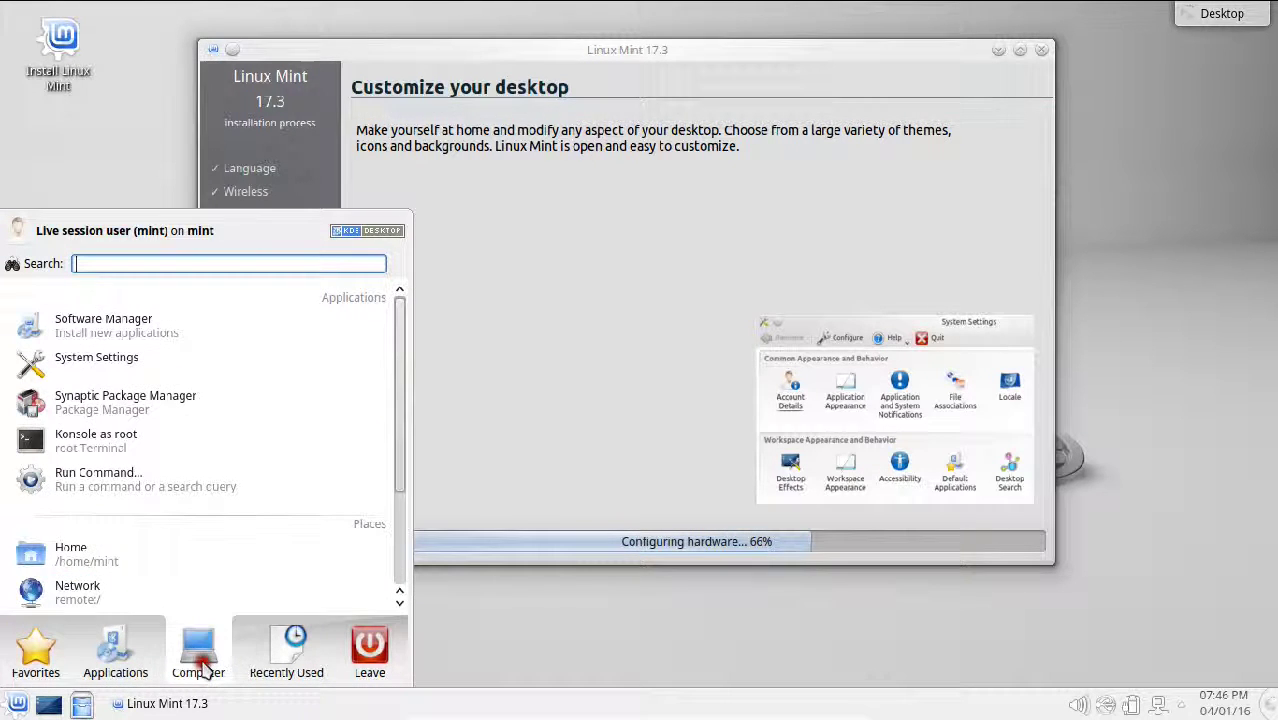
left_click(290, 660)
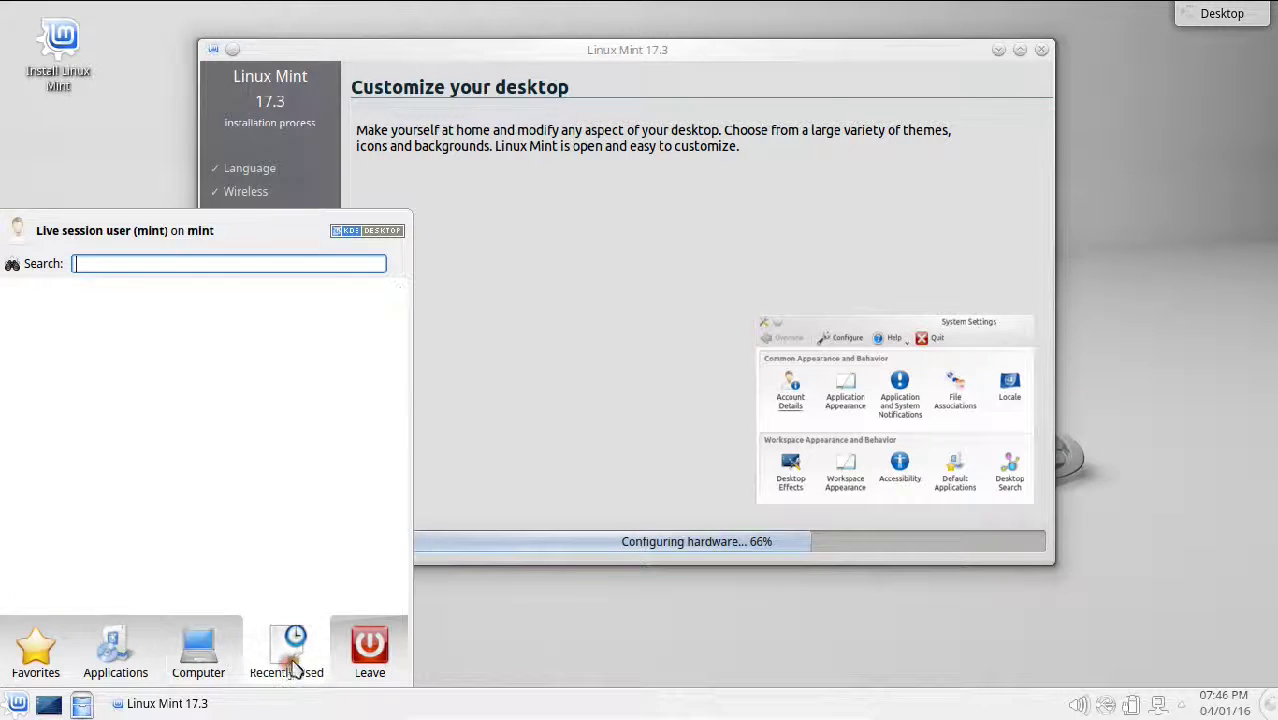
left_click(645, 45)
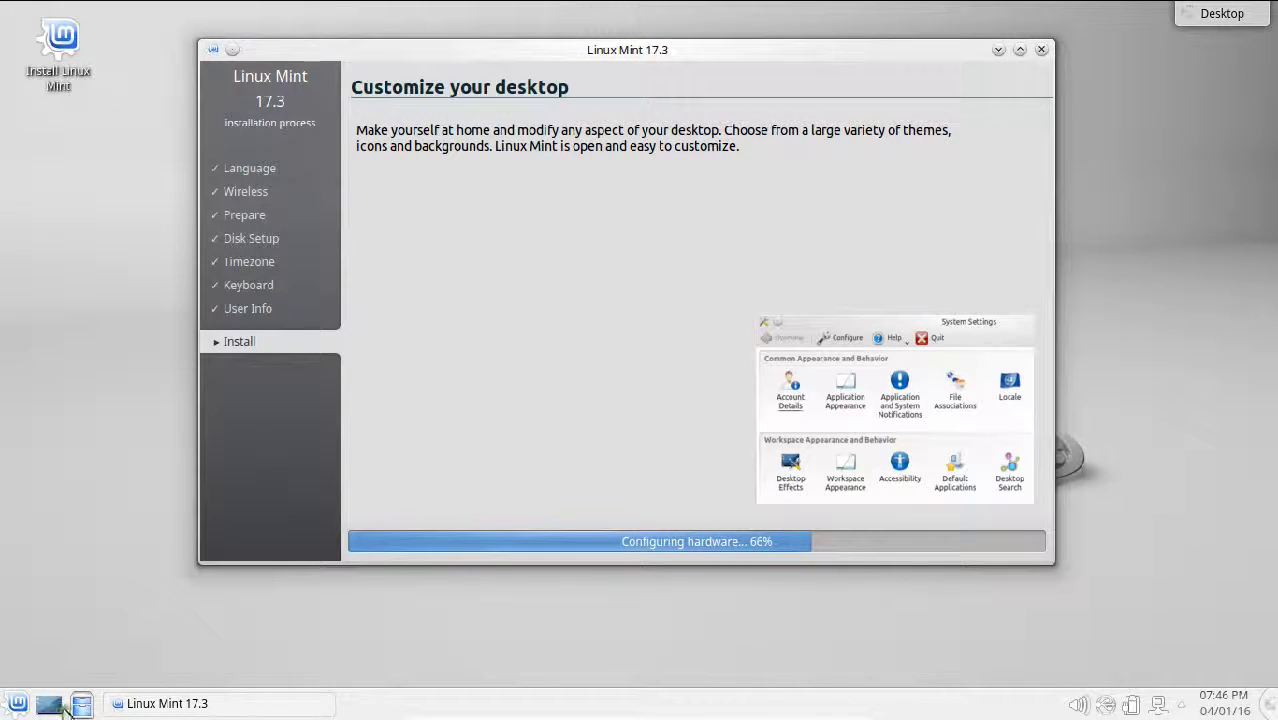
Step: Minimize the installer, dismiss the desktop menu, restore the installer and launch Dolphin from the taskbar
left_click(60, 705)
right_click(466, 114)
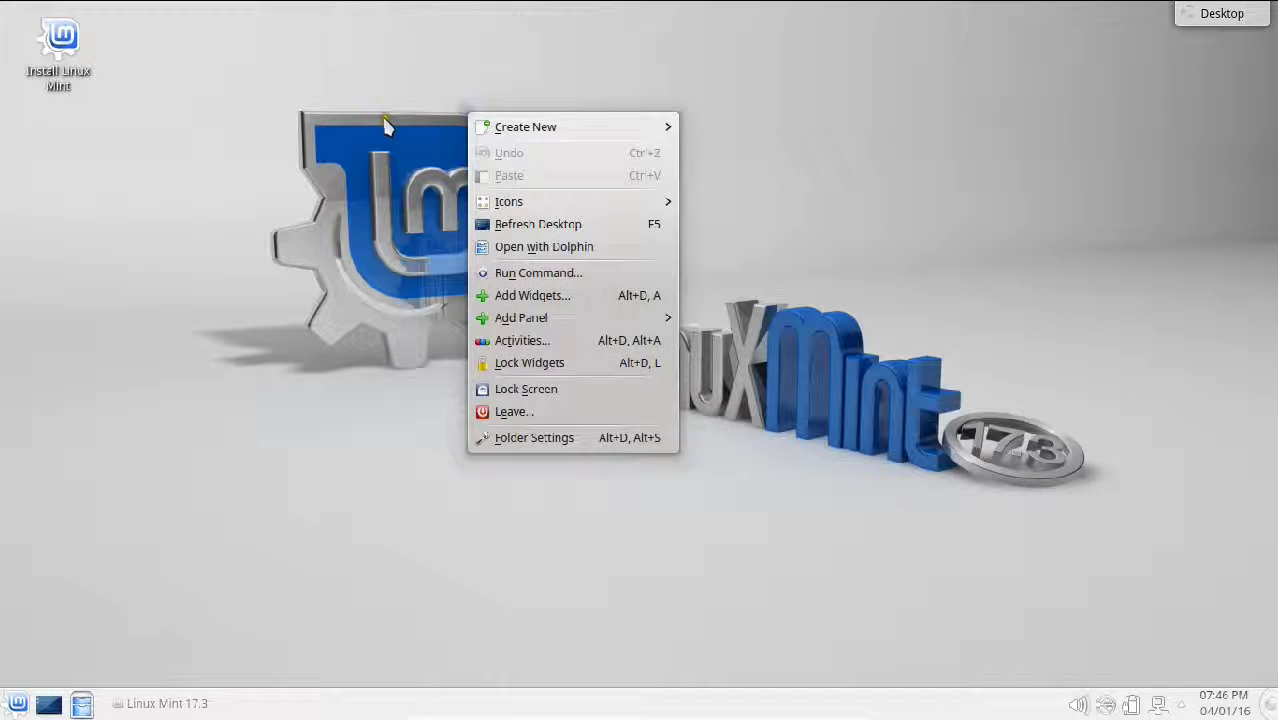
left_click(387, 128)
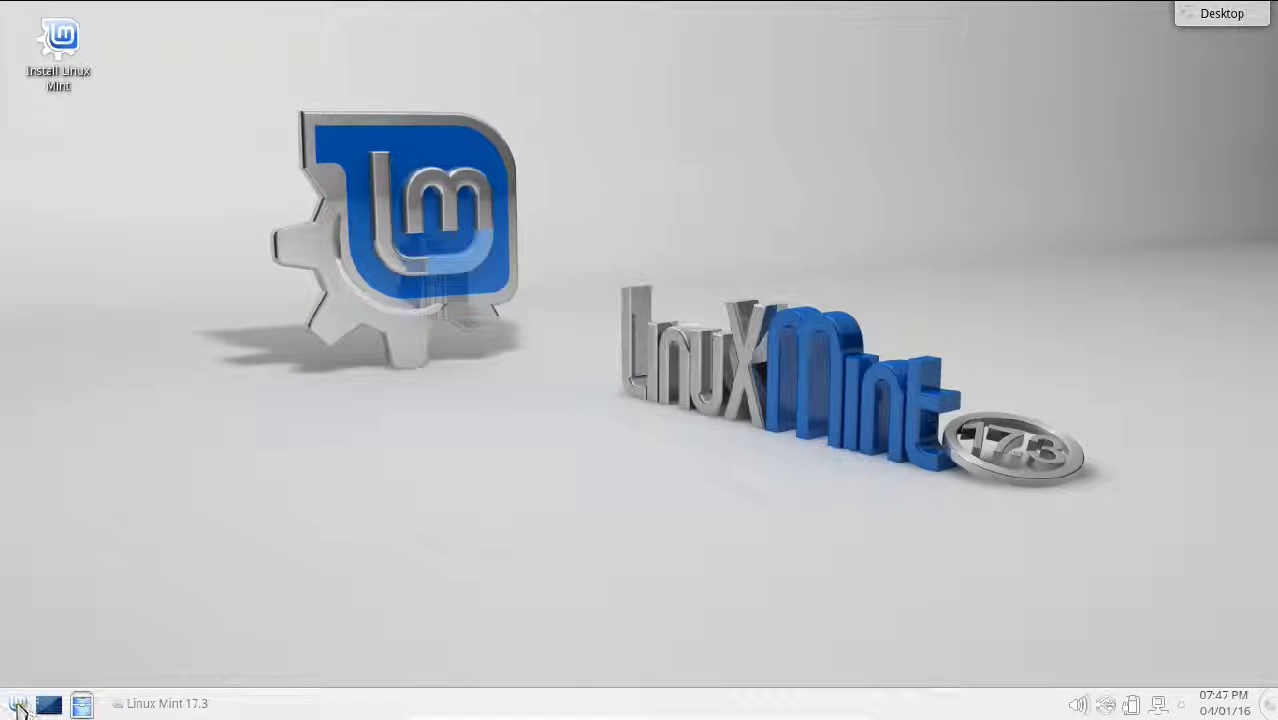
left_click(48, 705)
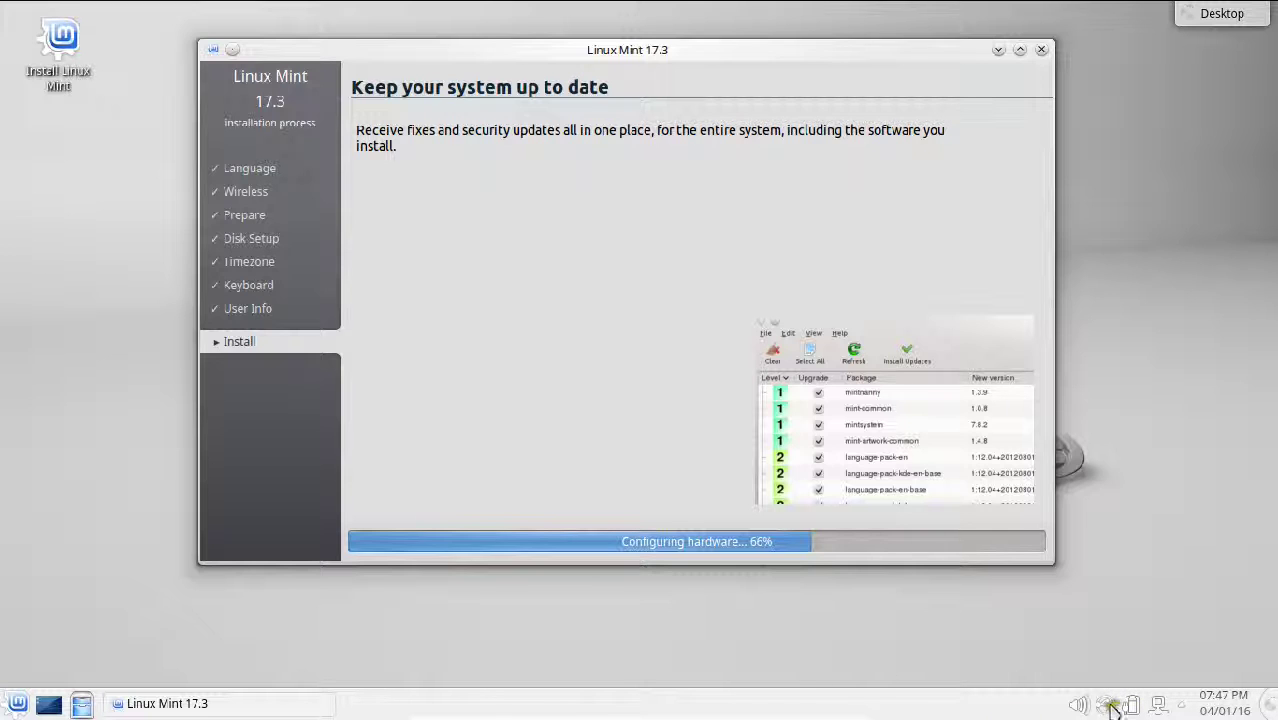
left_click(82, 704)
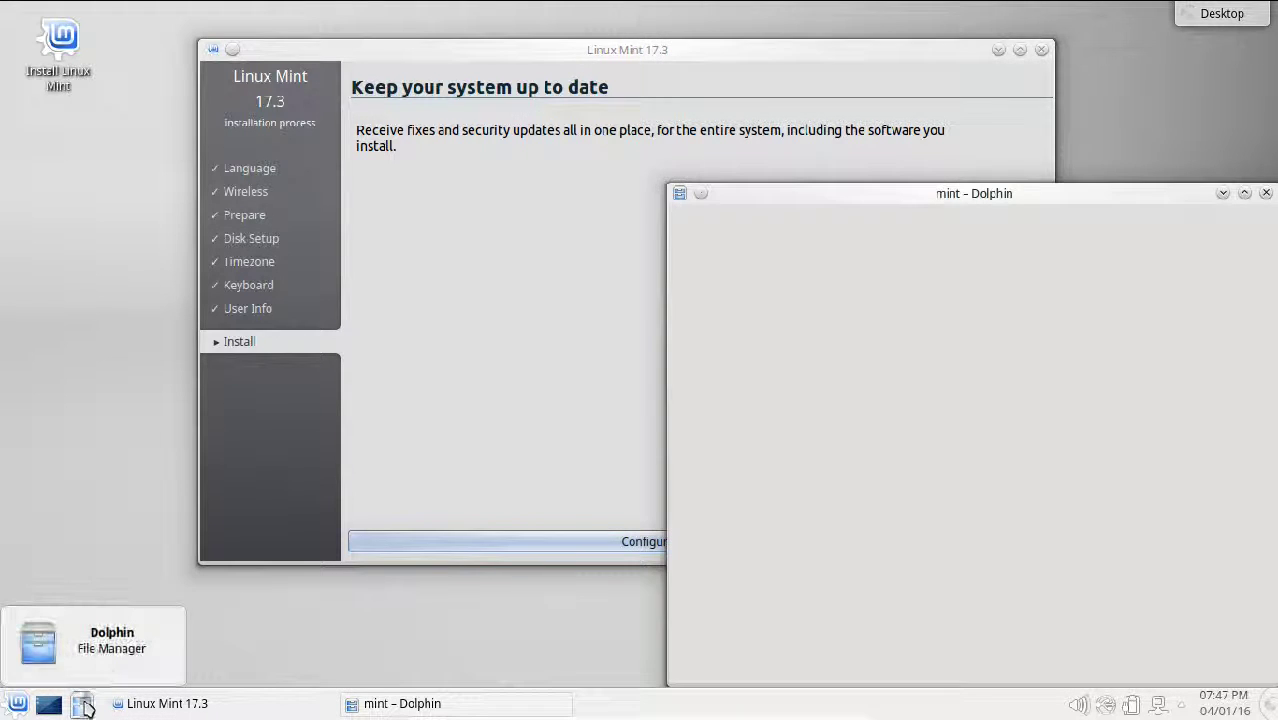
Step: Move Dolphin aside, look into the empty Templates and Public folders, then close the file manager
left_click_drag(847, 194, 624, 146)
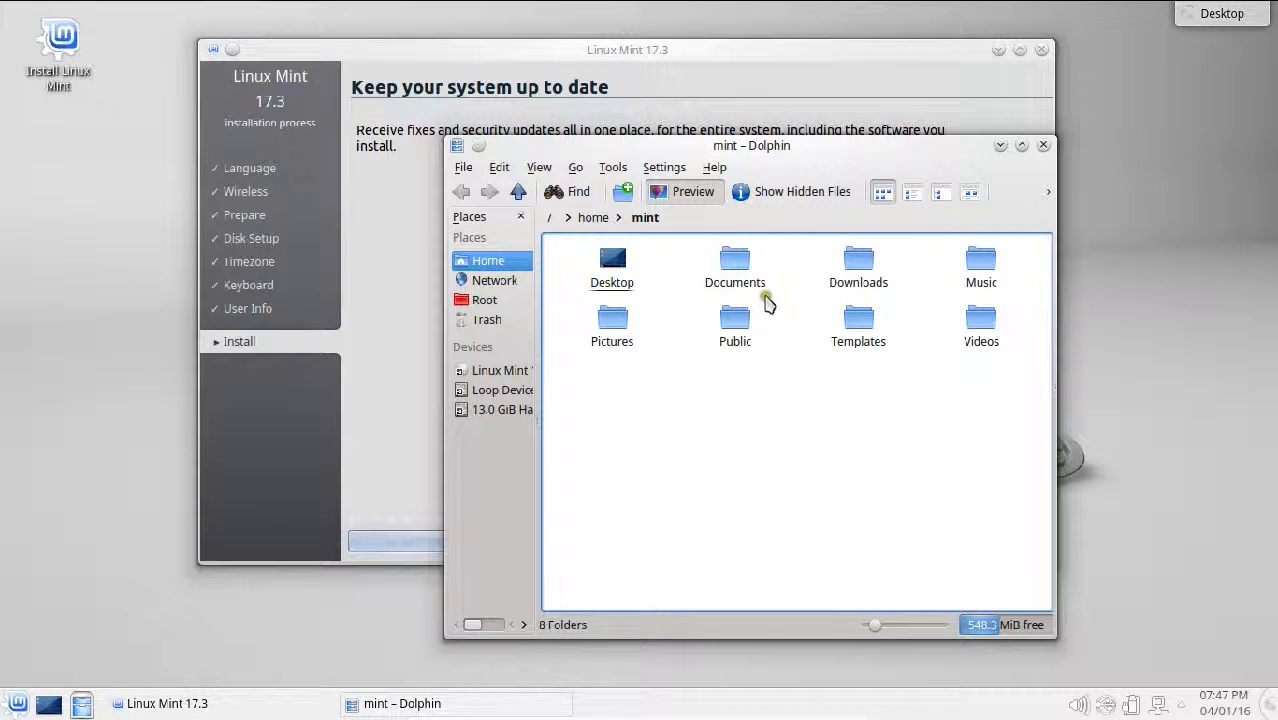
left_click(850, 332)
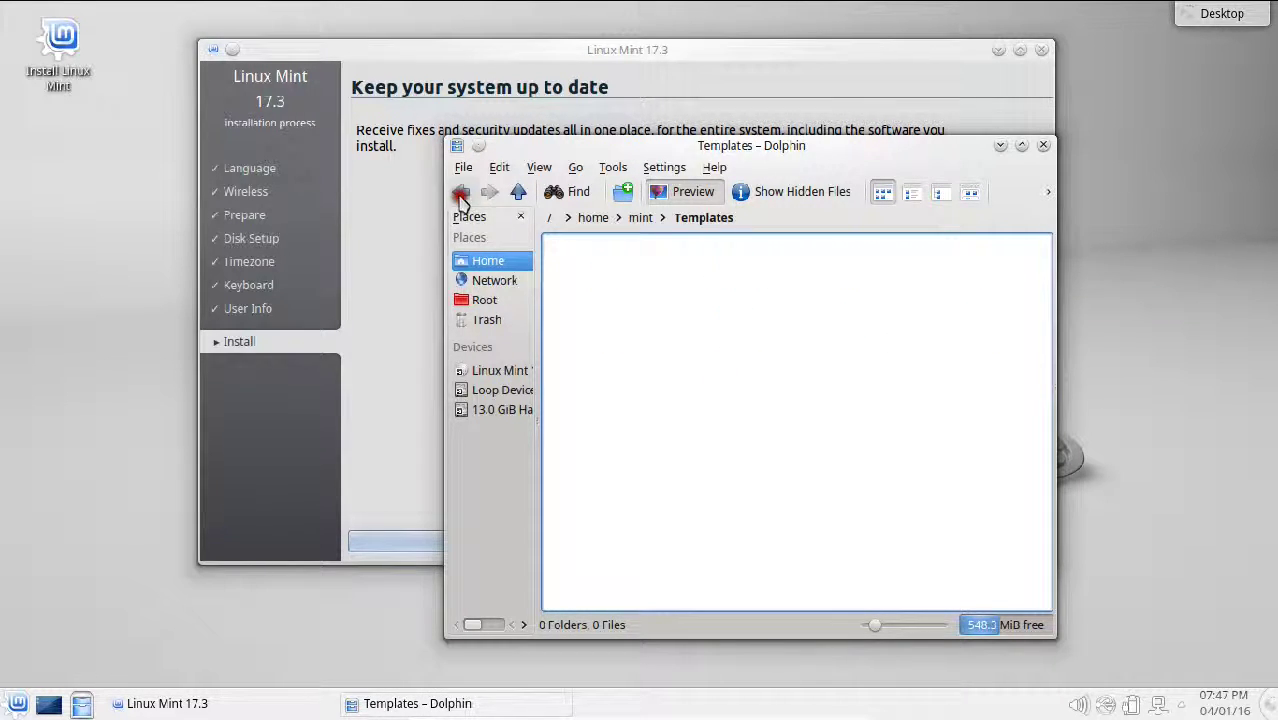
left_click(461, 191)
left_click(735, 325)
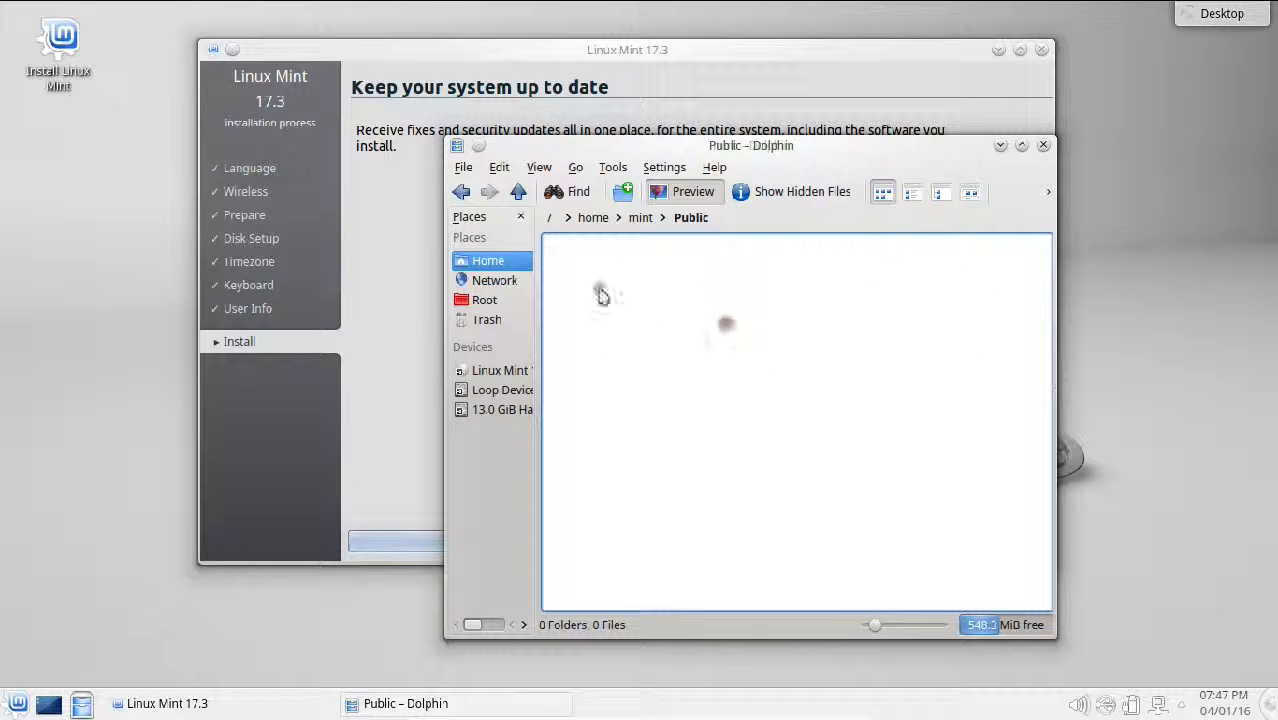
left_click(461, 191)
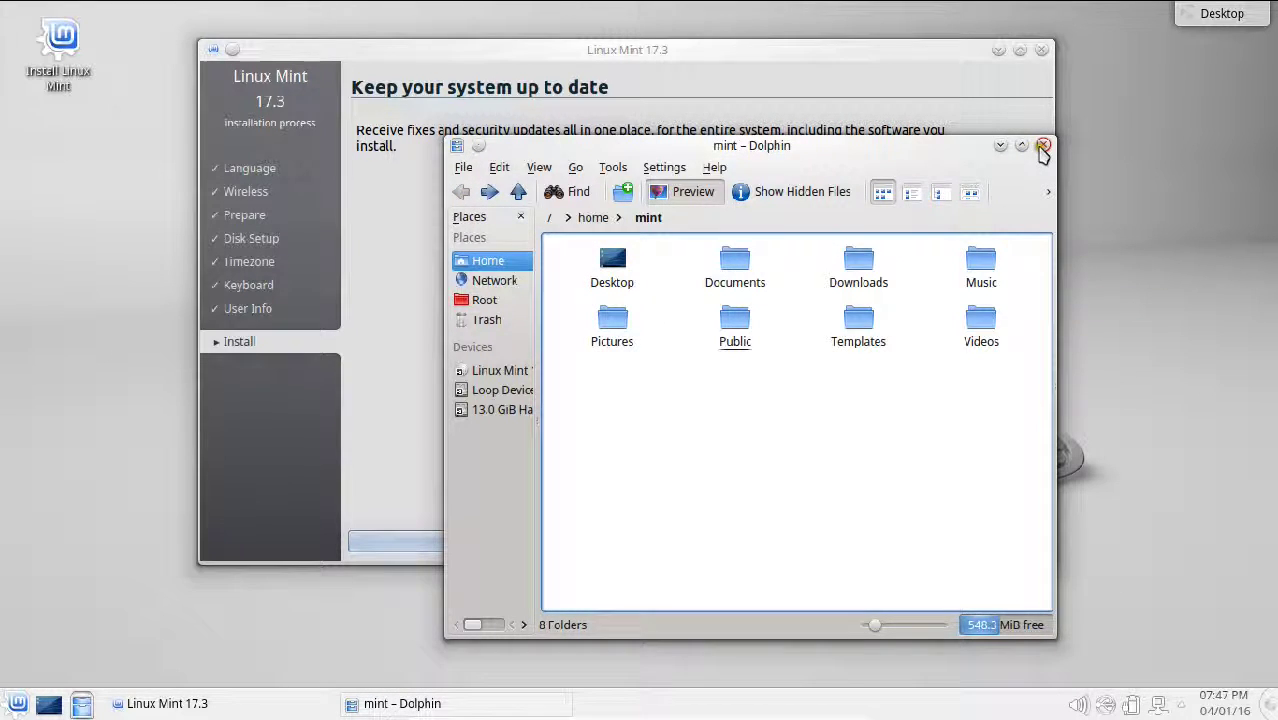
left_click(1042, 146)
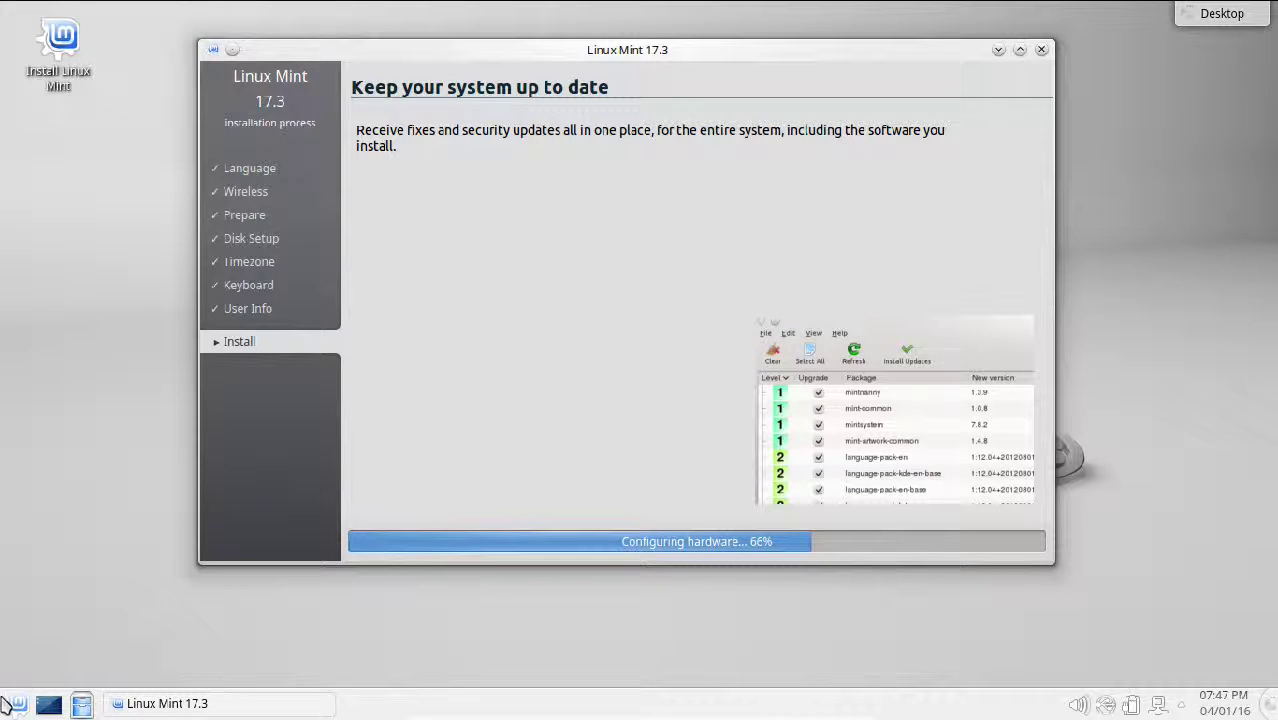
left_click(6, 704)
left_click(115, 650)
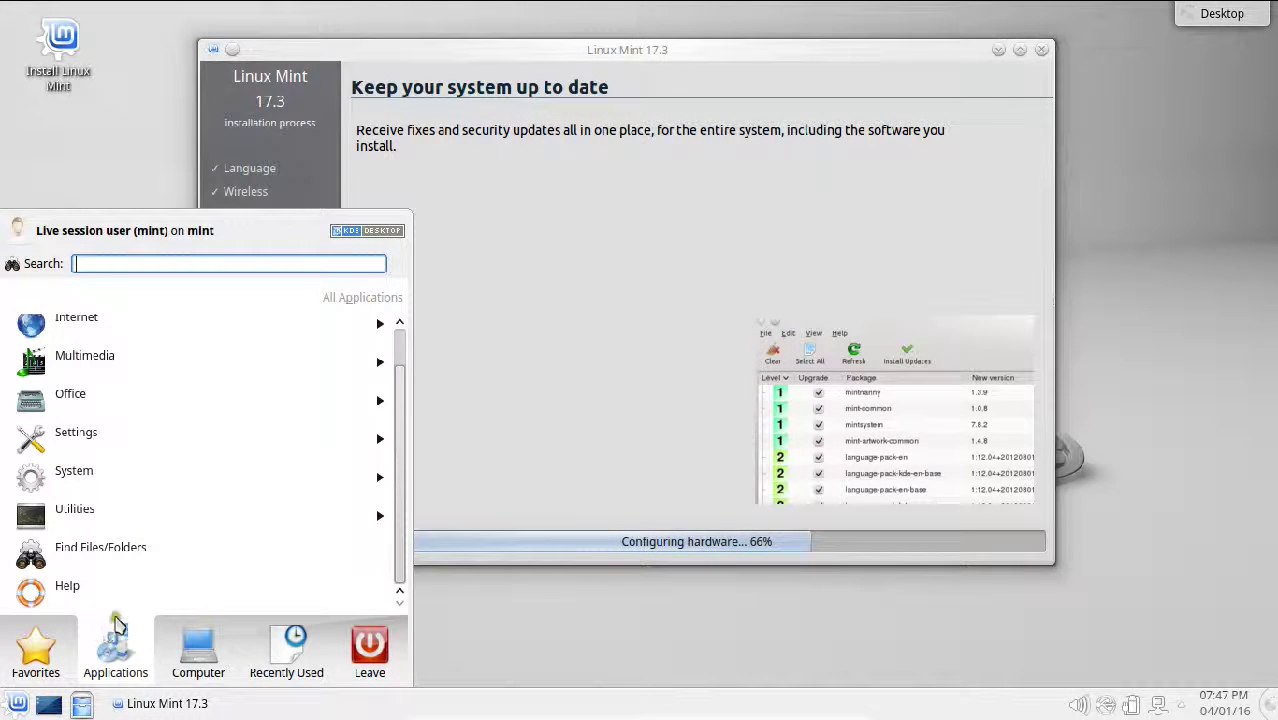
left_click(117, 442)
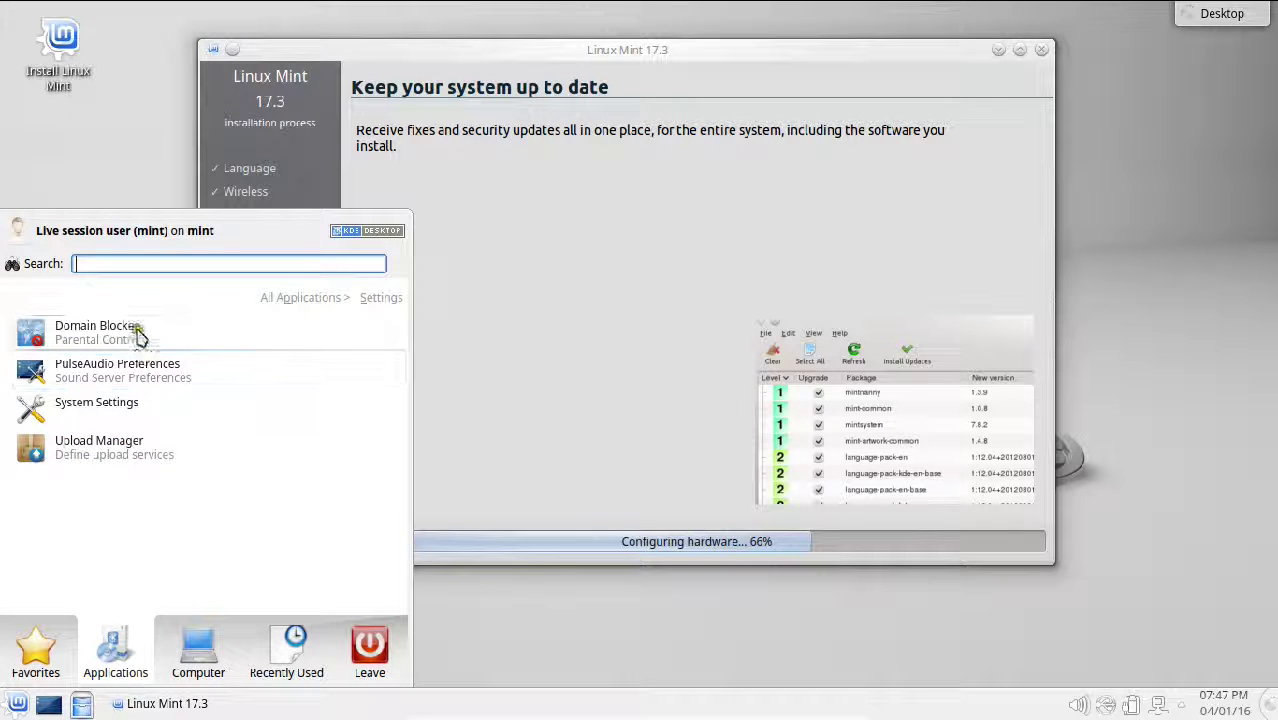
left_click(48, 407)
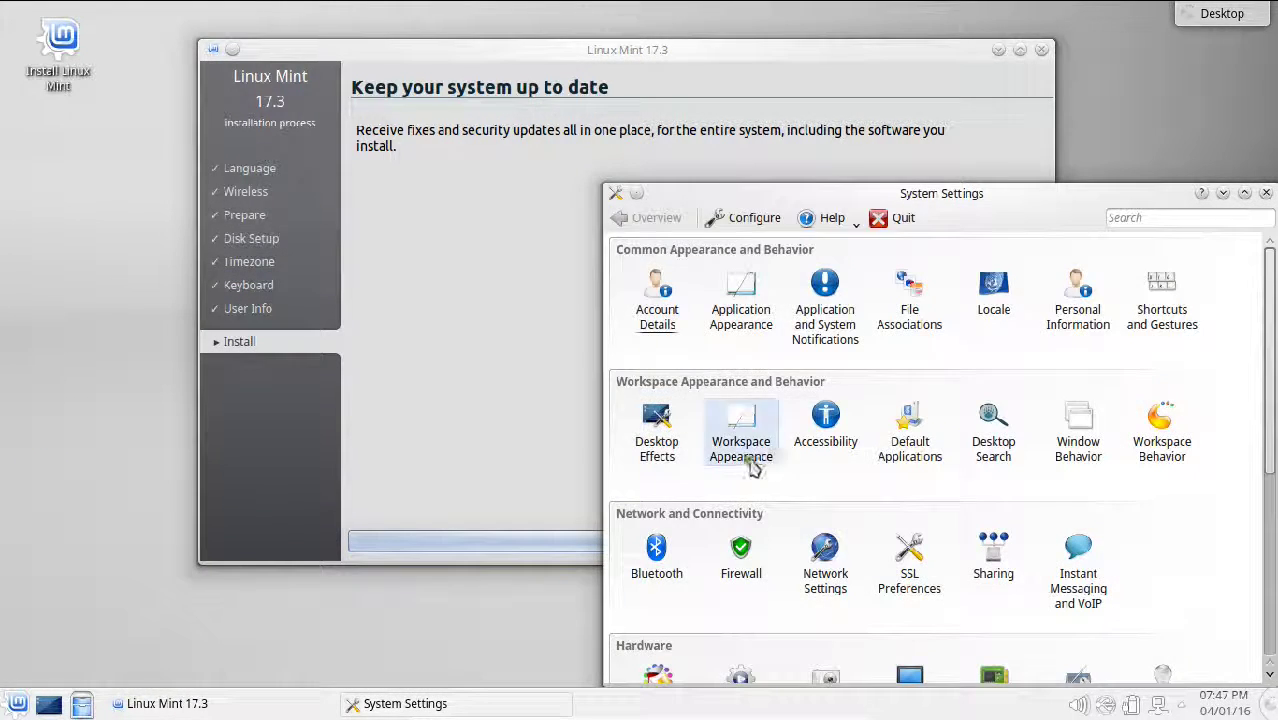
scroll(787, 451, "down", 3)
scroll(787, 451, "up", 1)
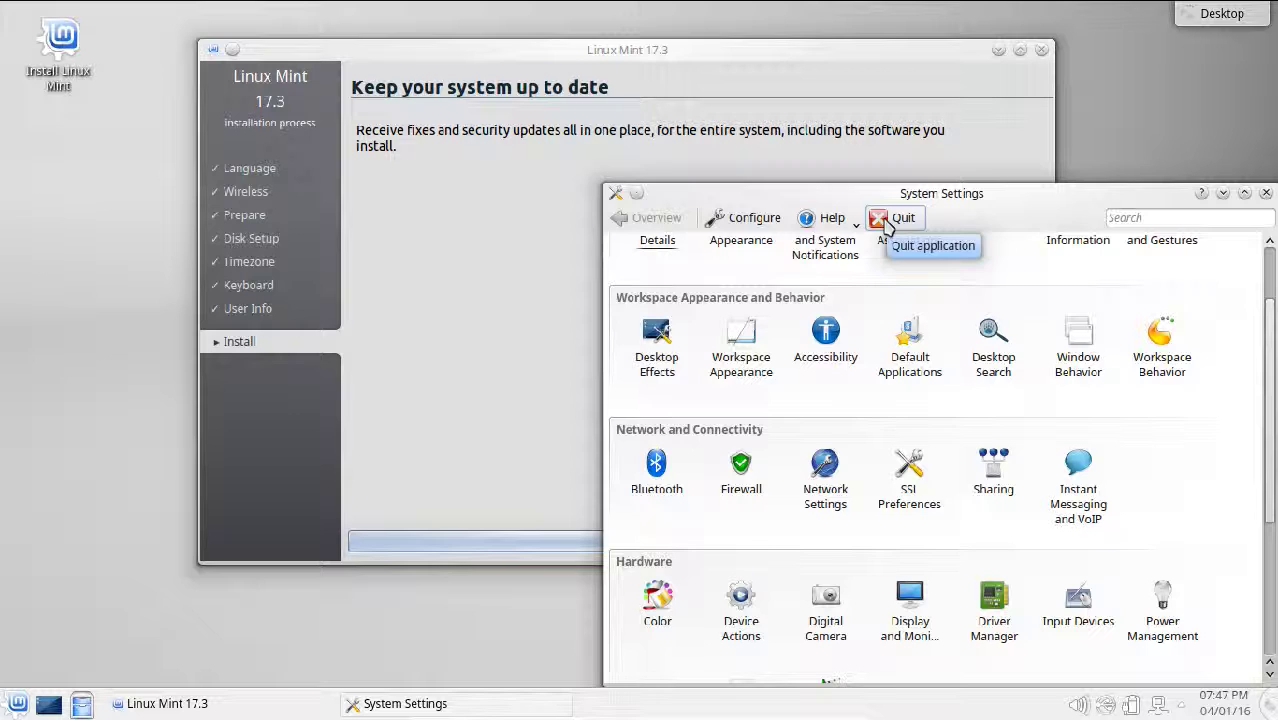
left_click(884, 221)
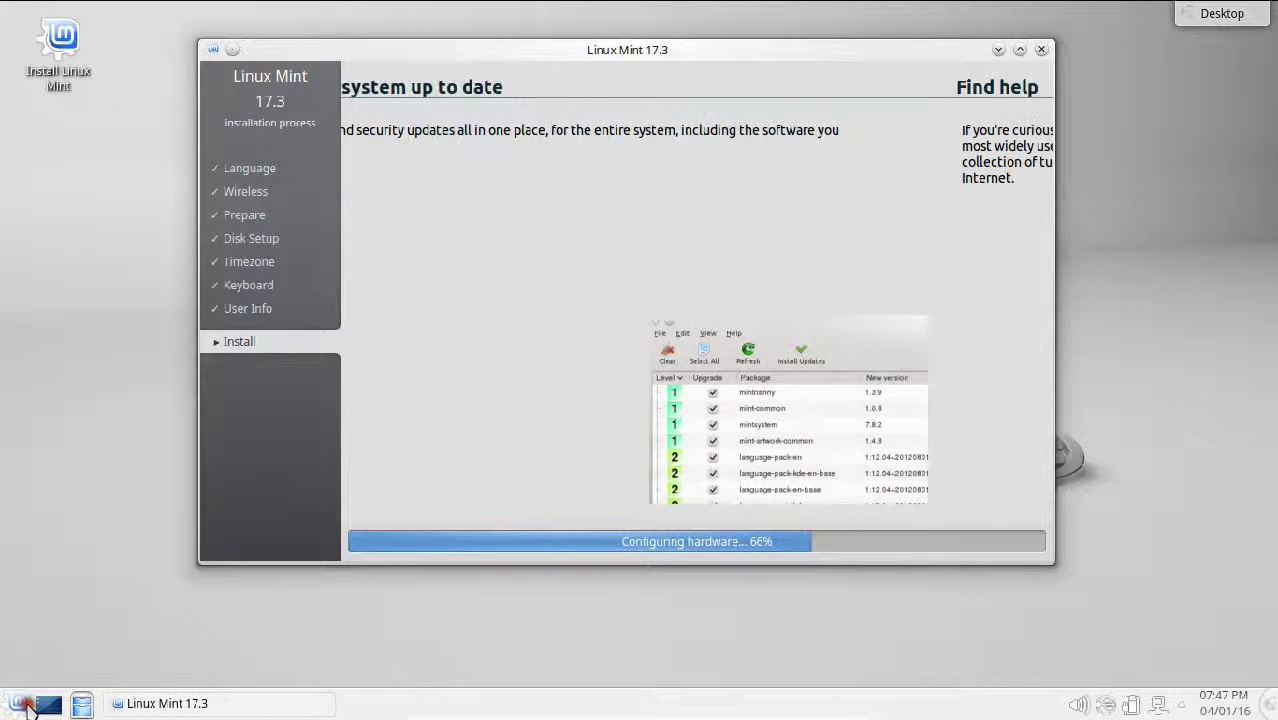
left_click(20, 704)
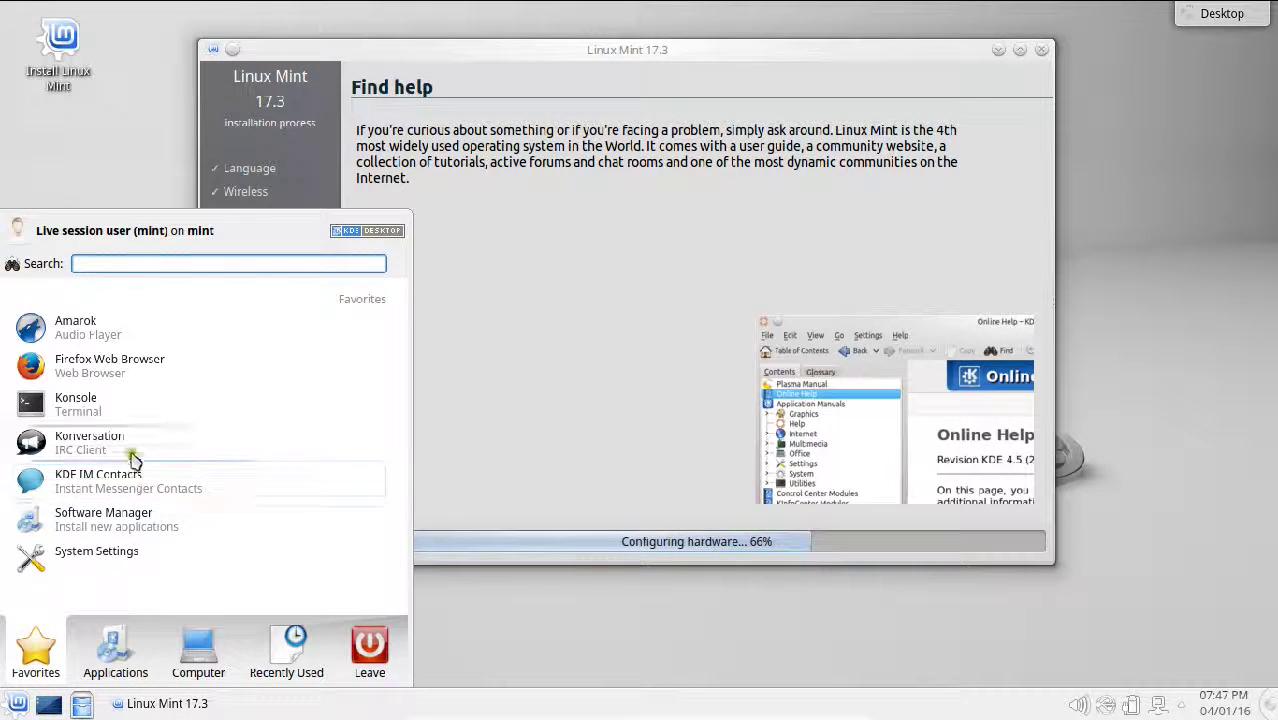
left_click(112, 650)
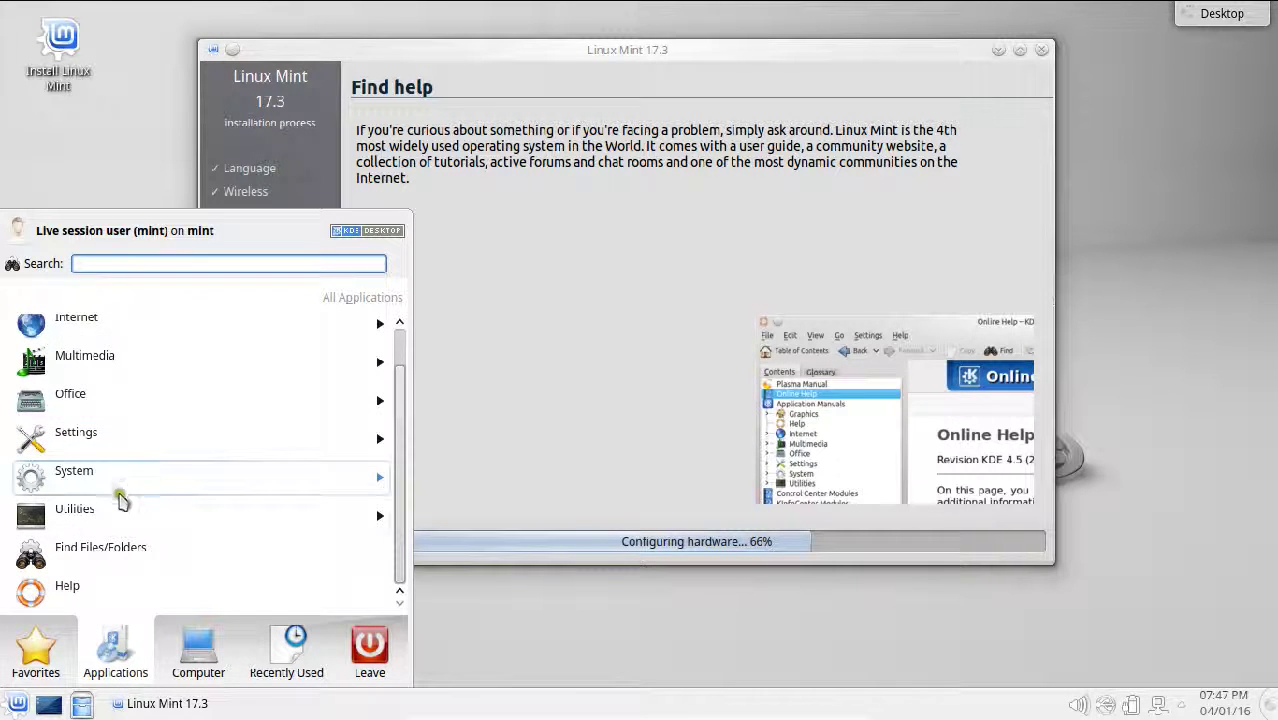
left_click(120, 513)
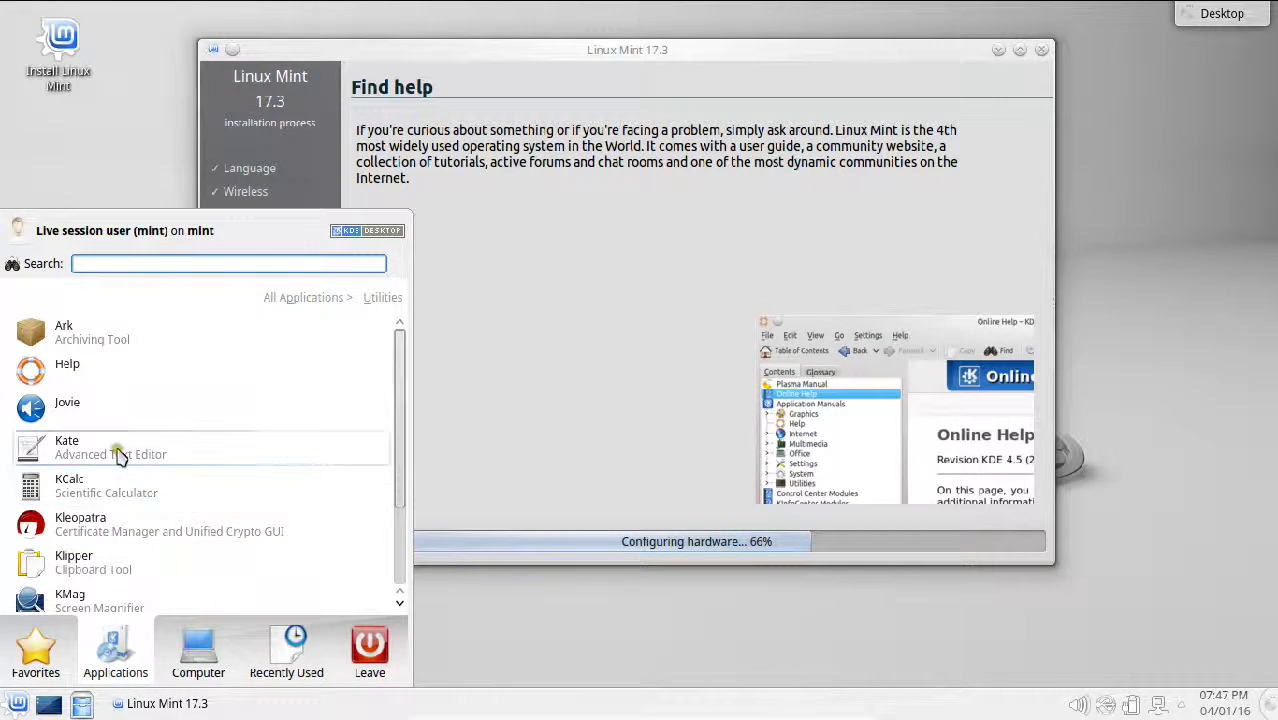
scroll(152, 540, "down", 2)
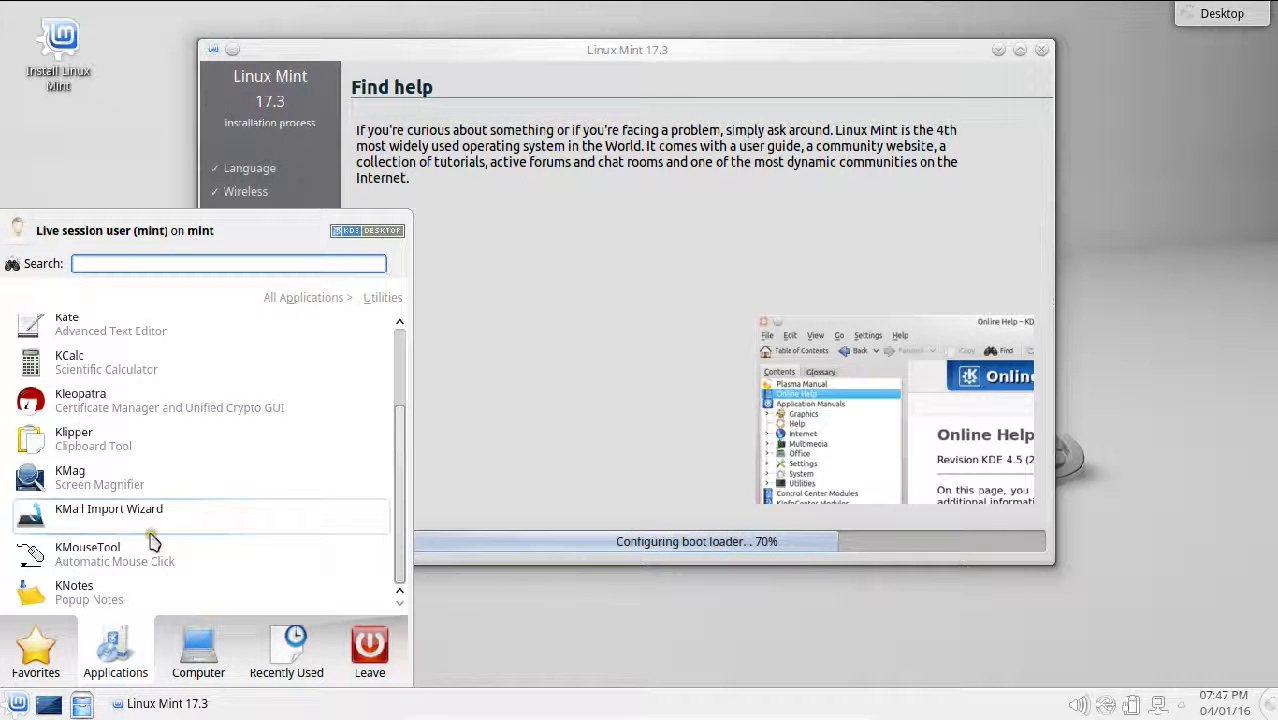
mouse_move(195, 664)
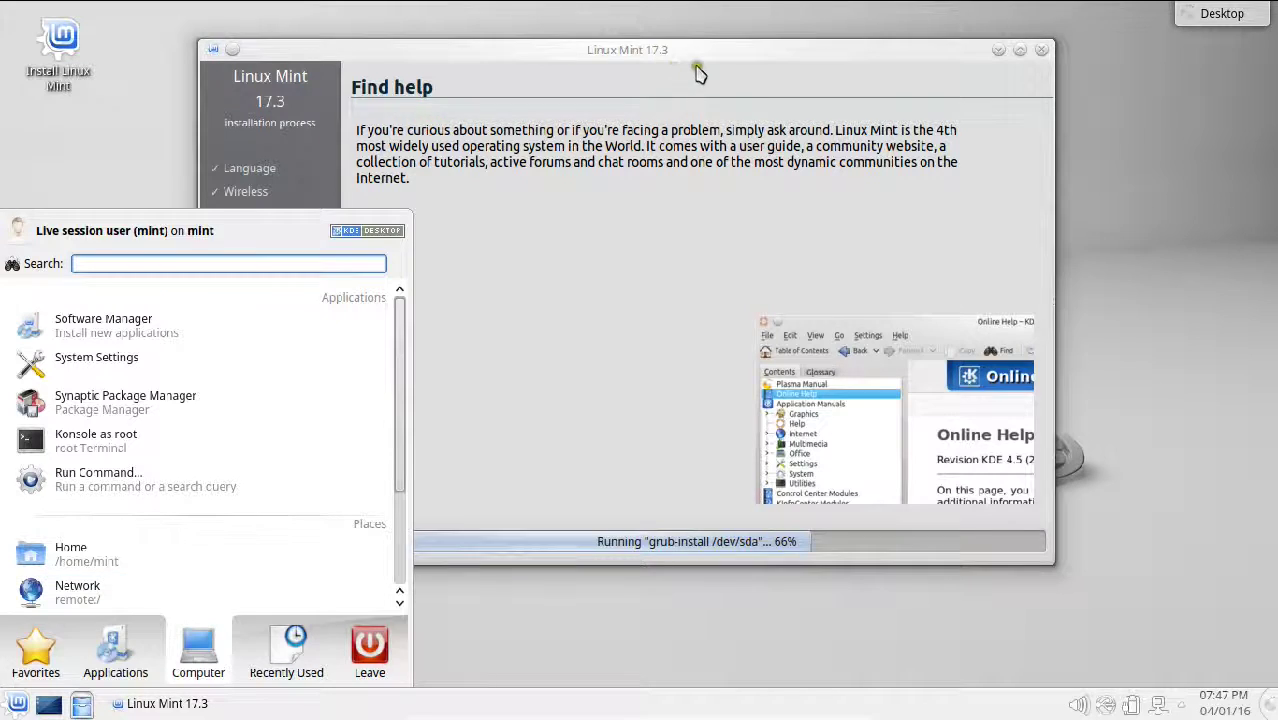
left_click(720, 88)
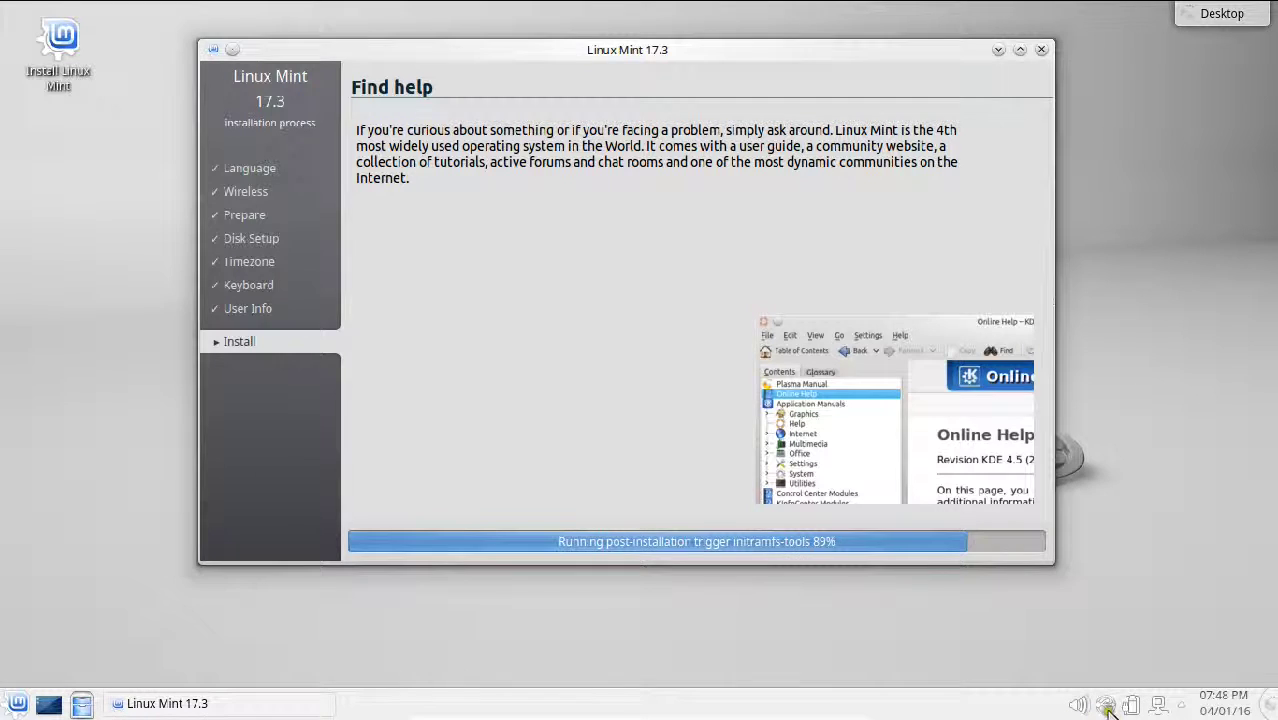
Step: Check the hidden tray notifications at 89% progress, dismiss the popup, and bring up the Mint launcher
scroll(1077, 708, "down", 2)
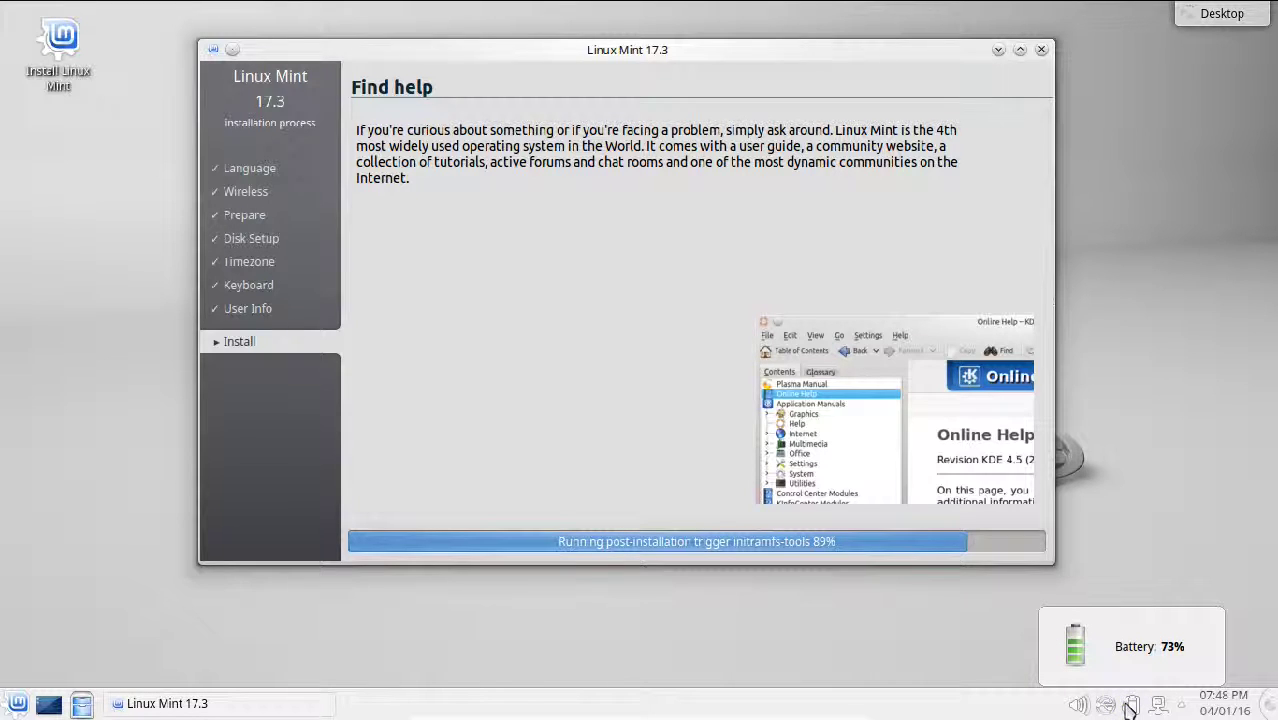
left_click(1181, 707)
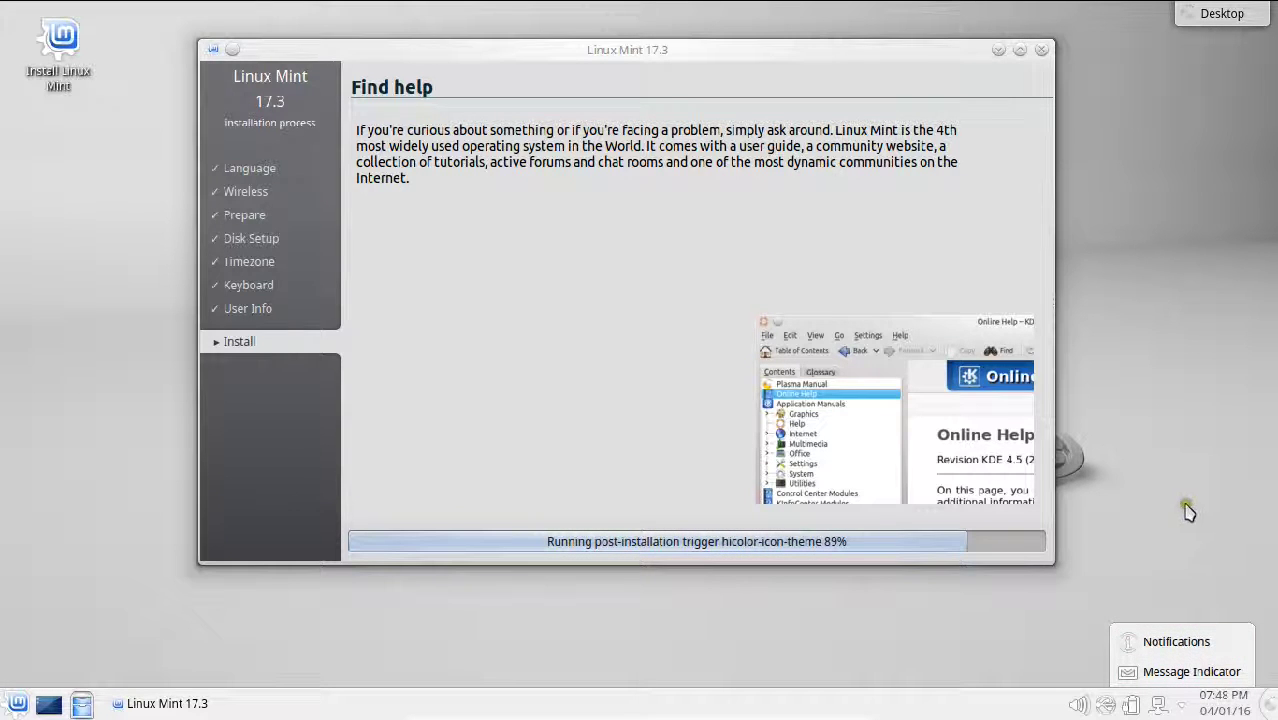
left_click(86, 526)
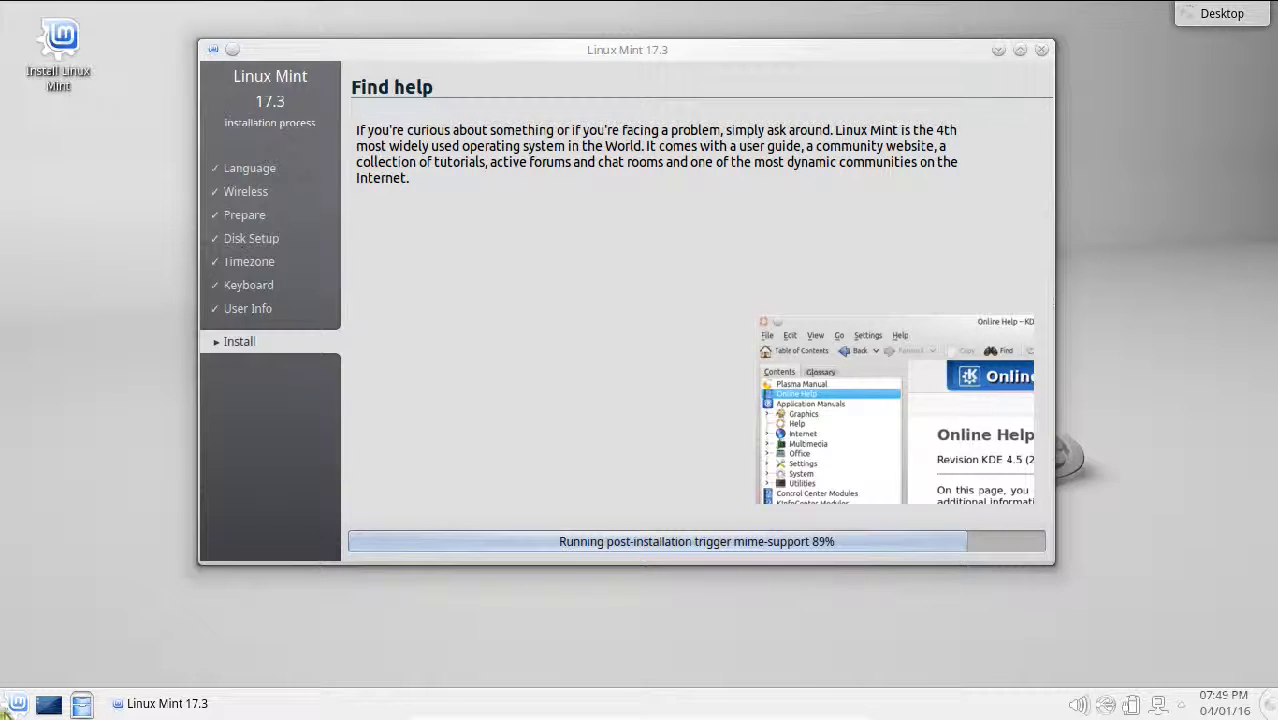
left_click(8, 709)
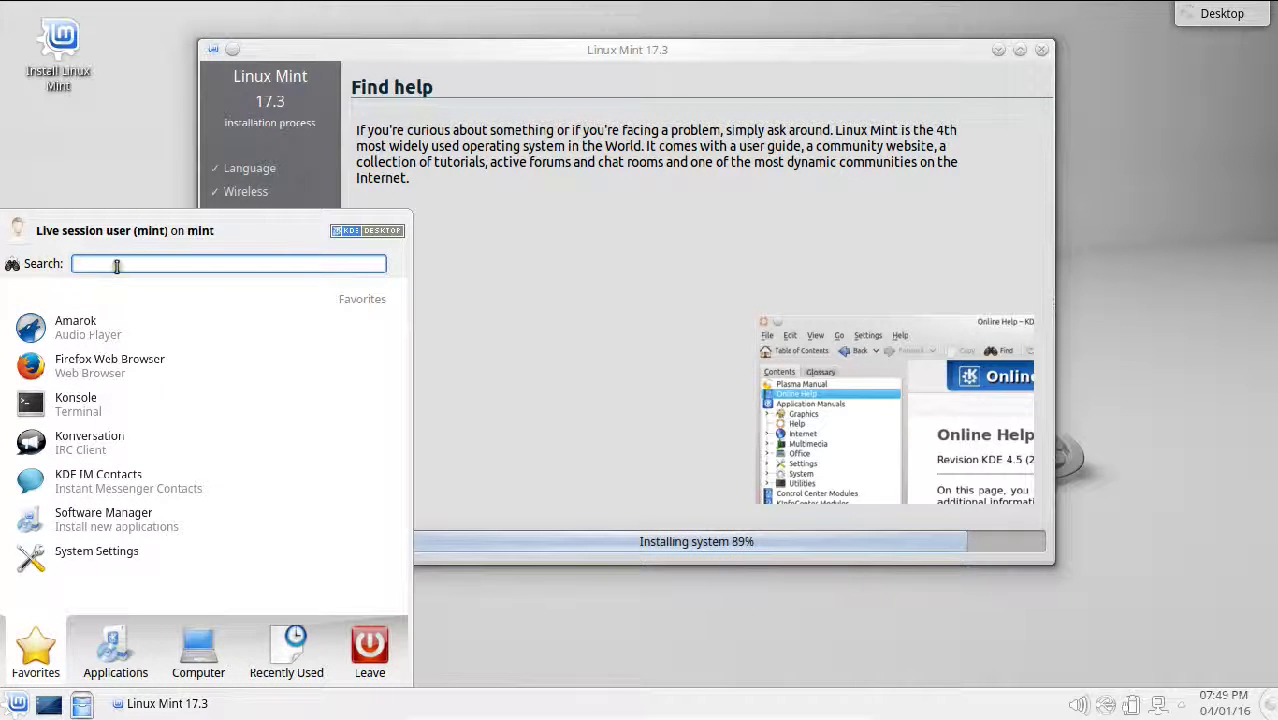
Step: Close the Kickoff menu and choose Restart Now in the Installation Complete dialog
mouse_move(371, 668)
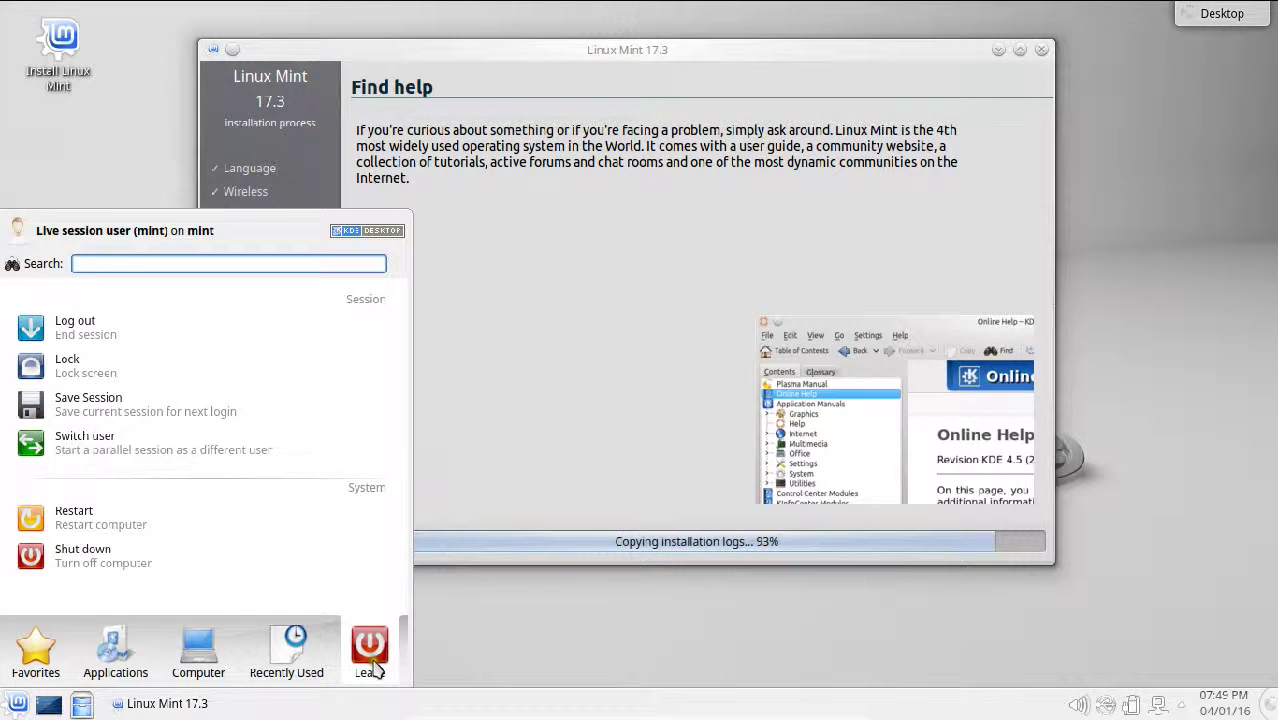
left_click(614, 300)
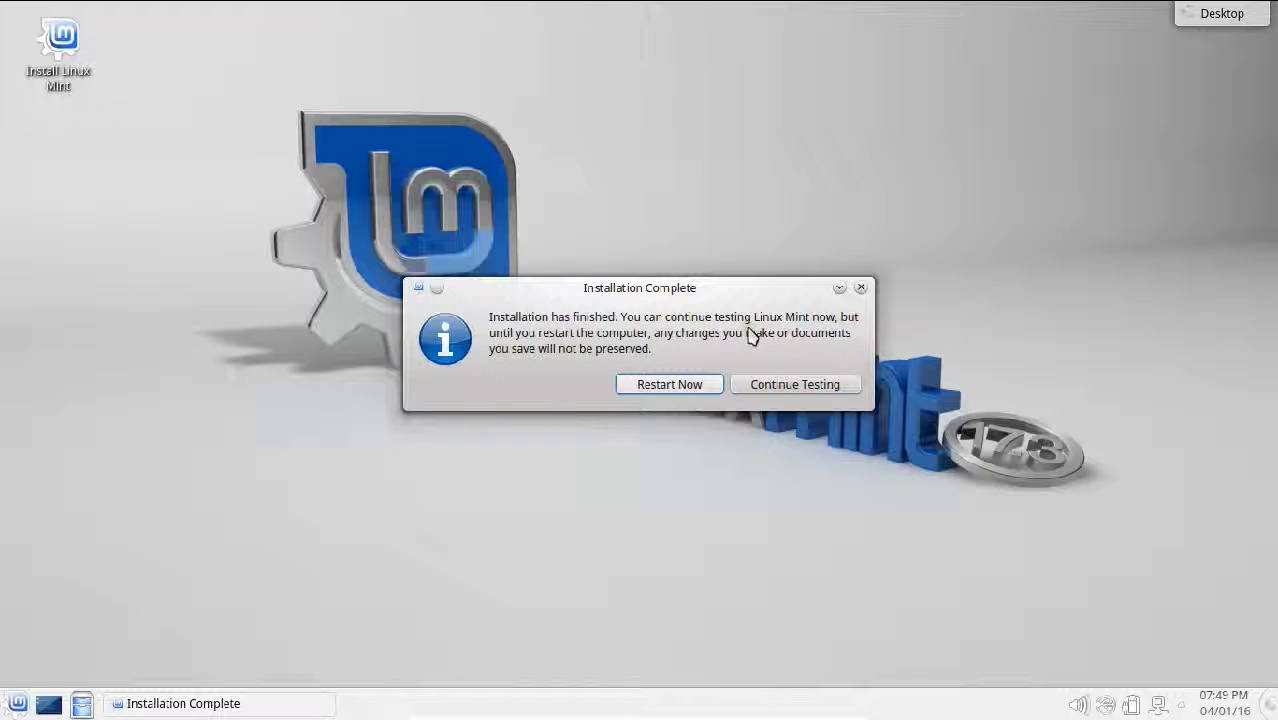
left_click(672, 385)
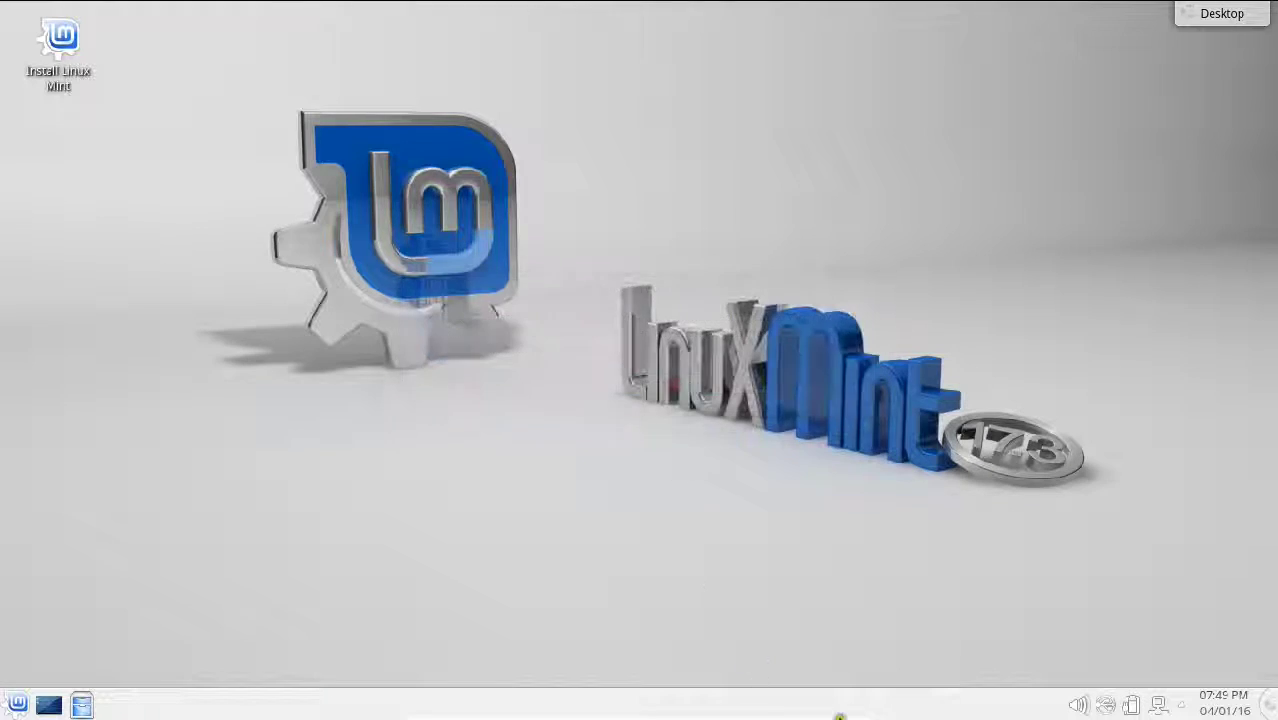
Step: Exit full-screen, dismiss the keyboard auto-capture and mouse integration messages, then return to full-screen mode
left_click(838, 709)
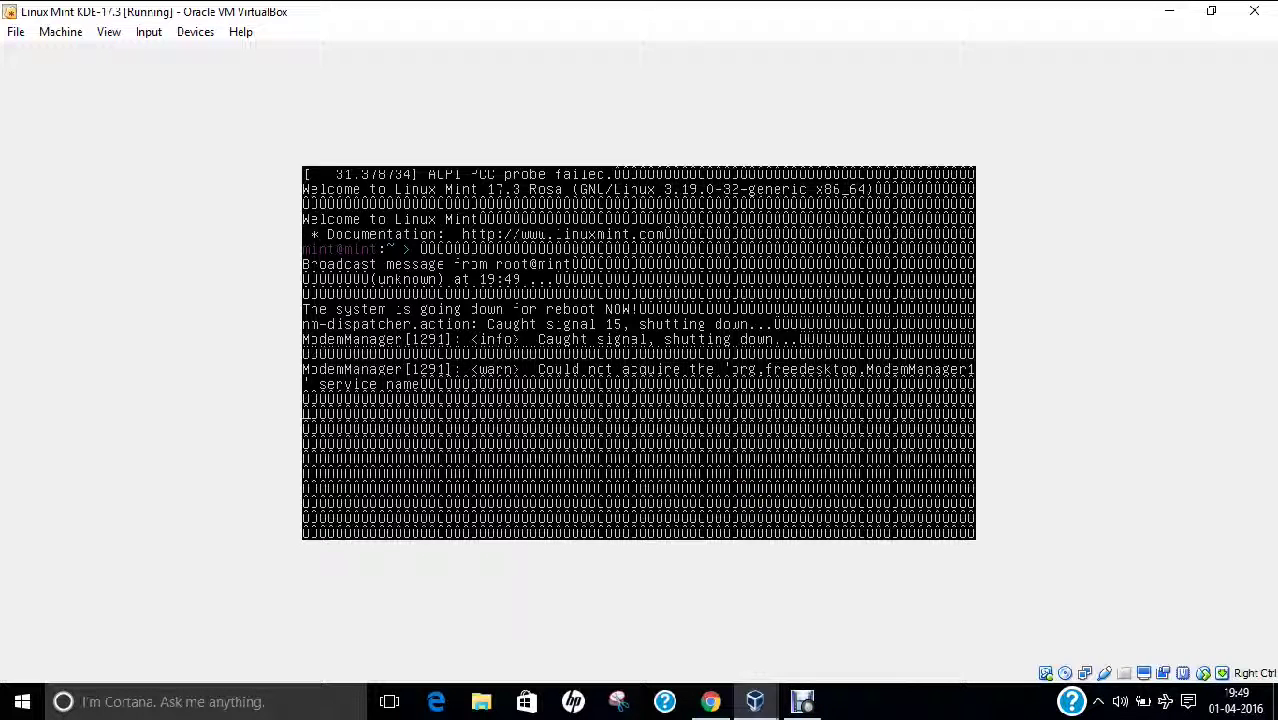
left_click(855, 706)
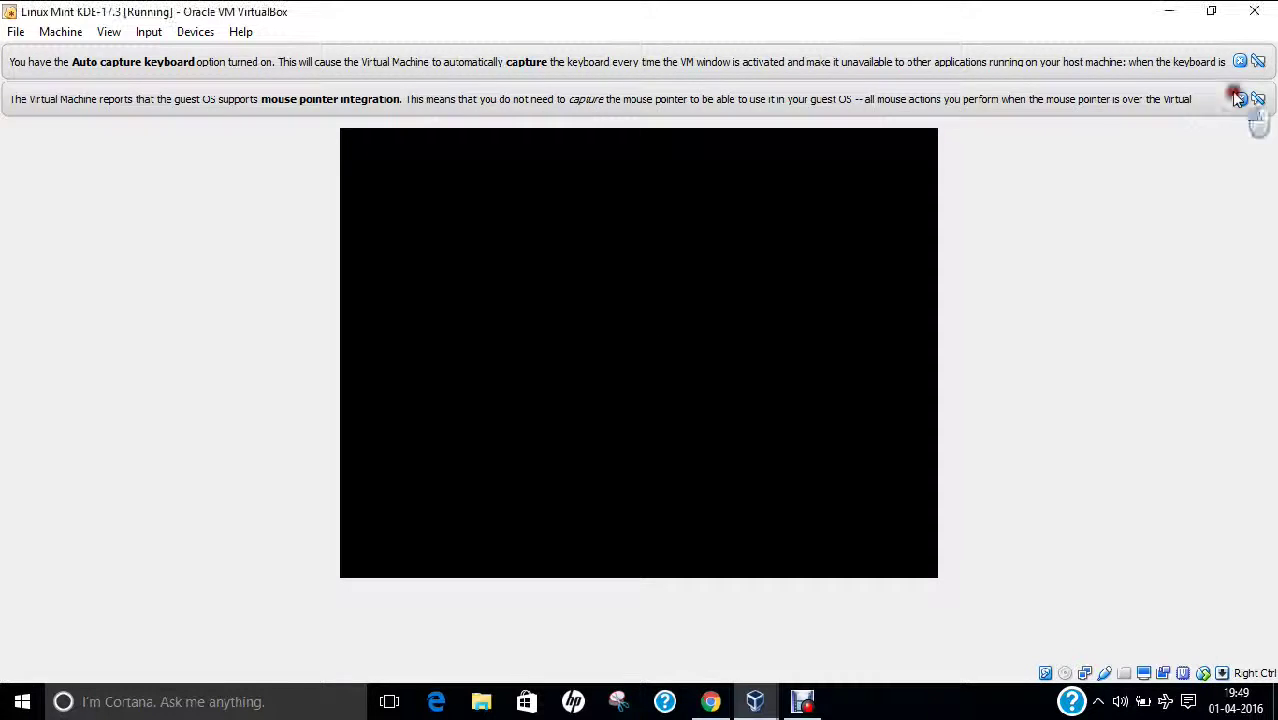
left_click(1240, 98)
left_click(1240, 62)
left_click(146, 33)
mouse_move(108, 32)
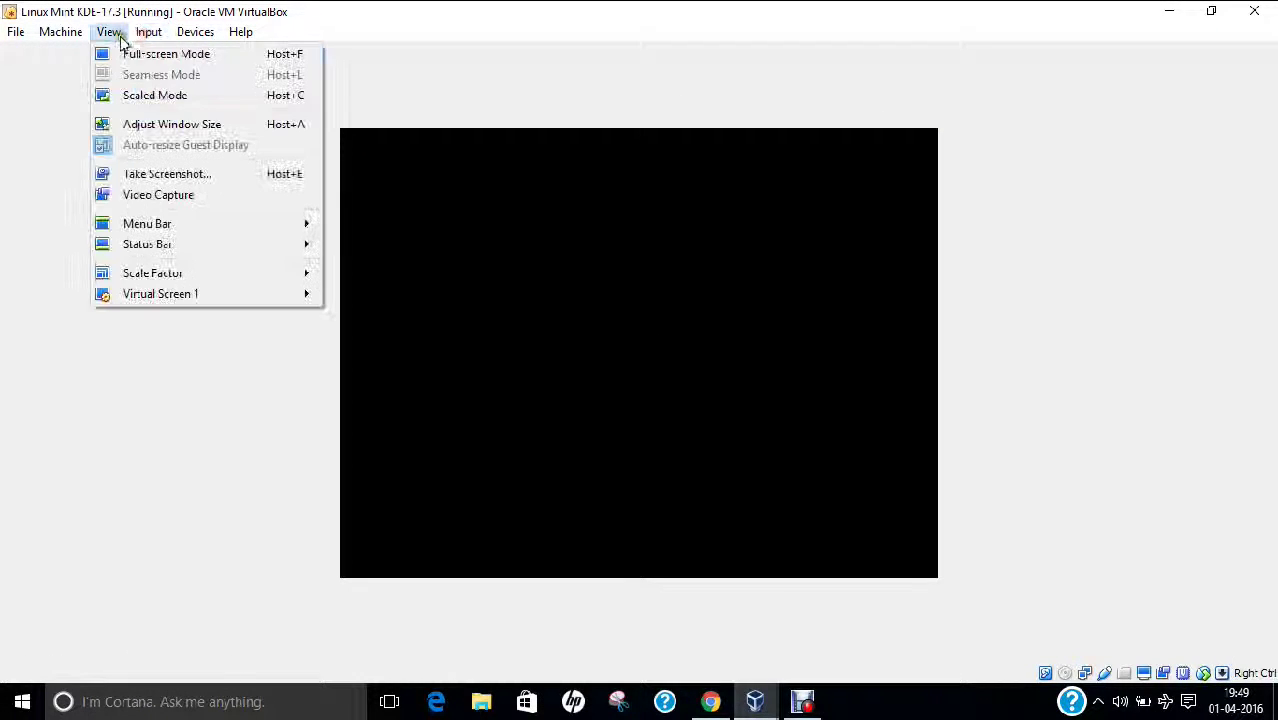
left_click(123, 54)
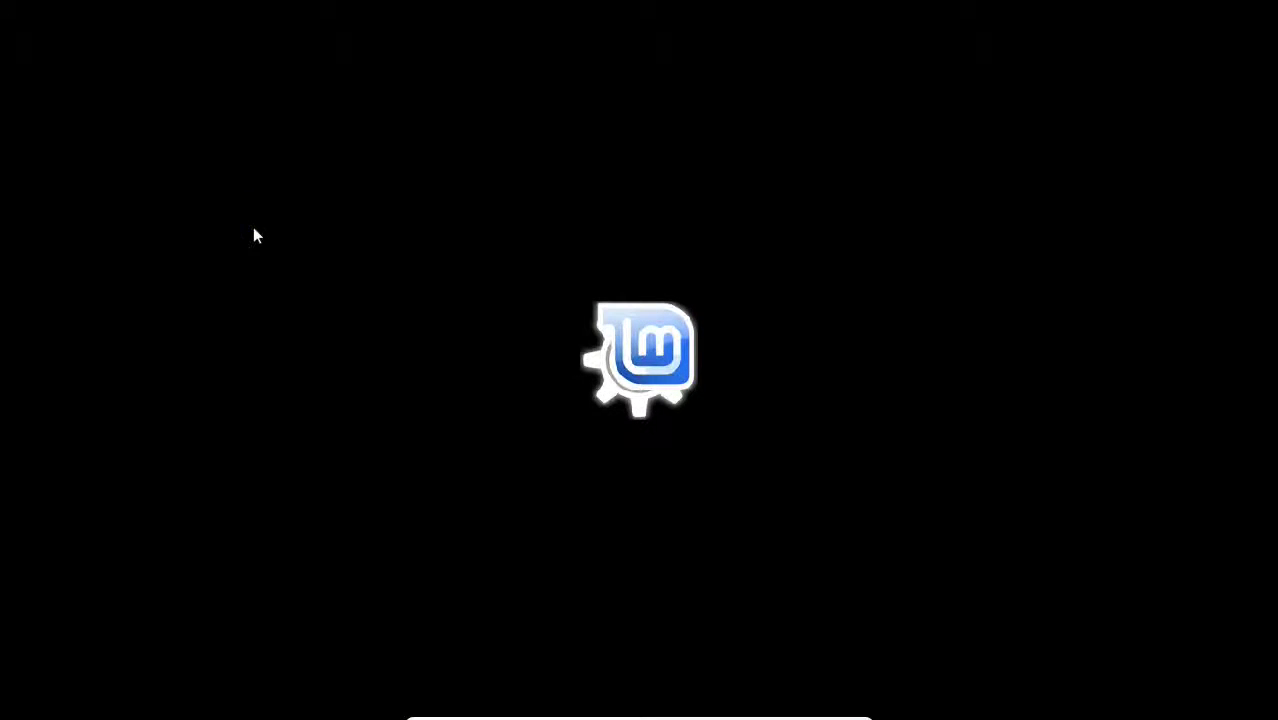